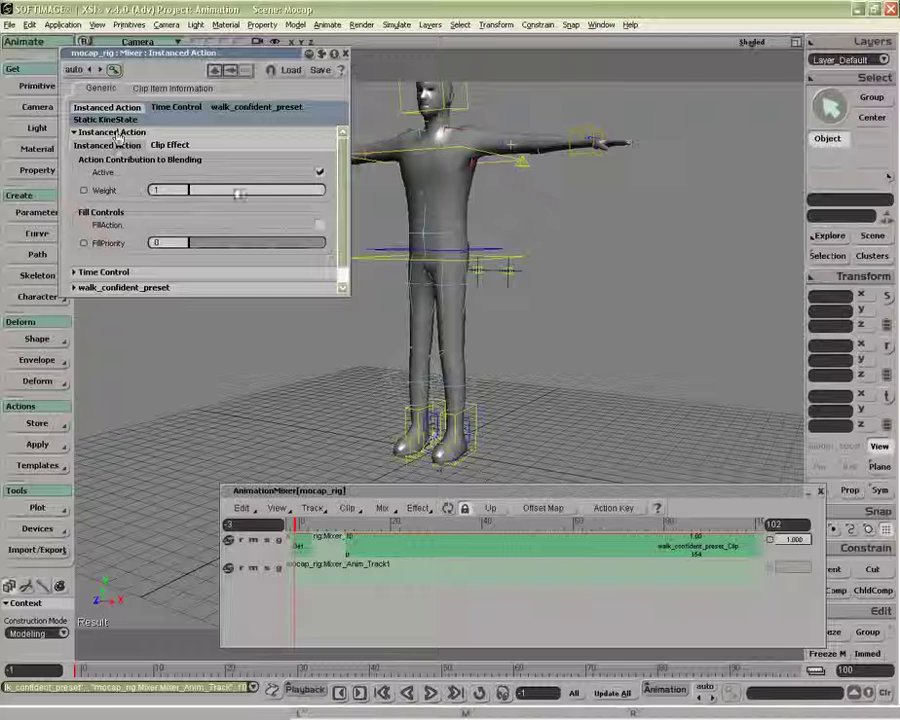
Step: Scrub through the walk clip, deactivate and reactivate it, and mute and unmute its track
left_click_drag(606, 525, 475, 526)
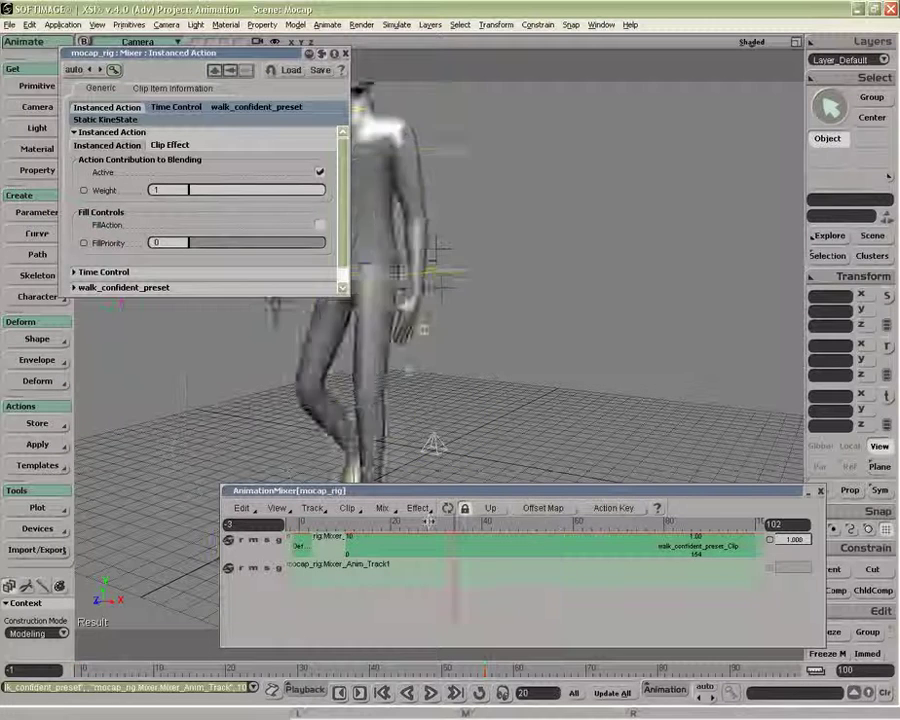
left_click_drag(796, 539, 816, 540)
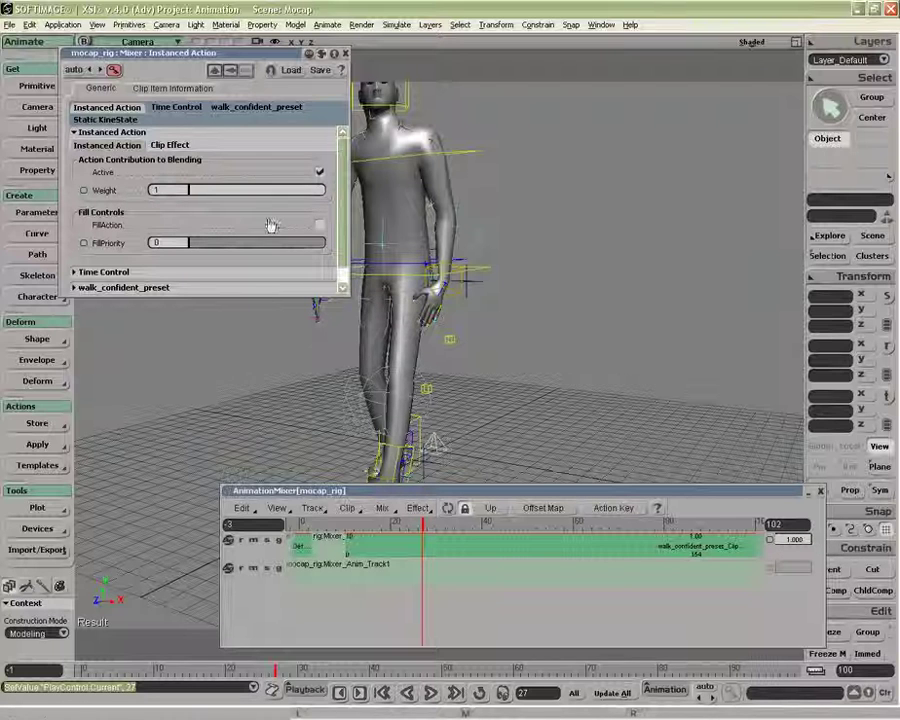
left_click(318, 173)
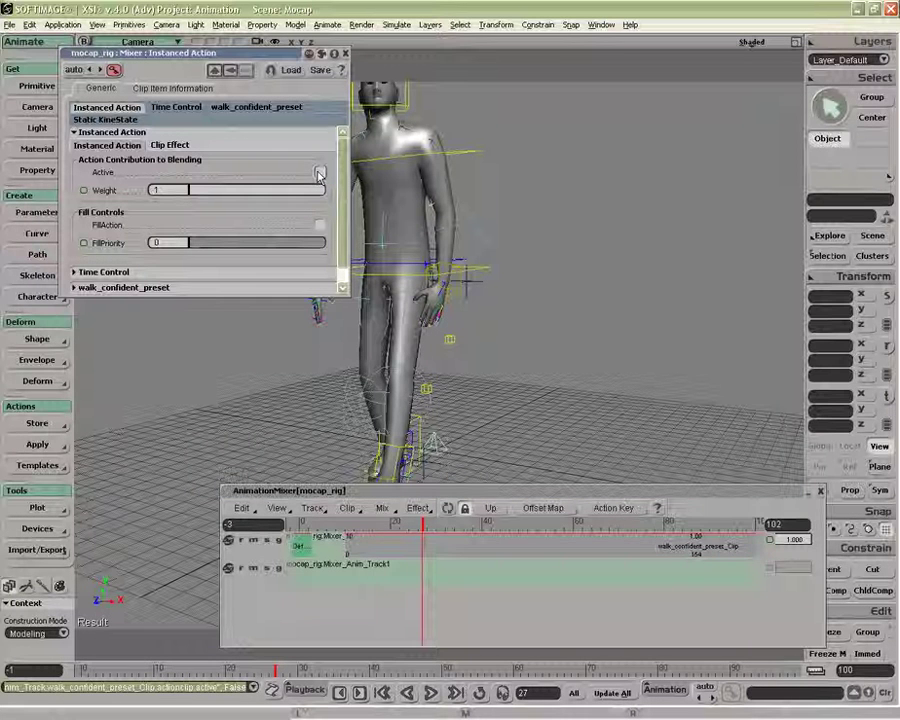
left_click(318, 173)
left_click(254, 541)
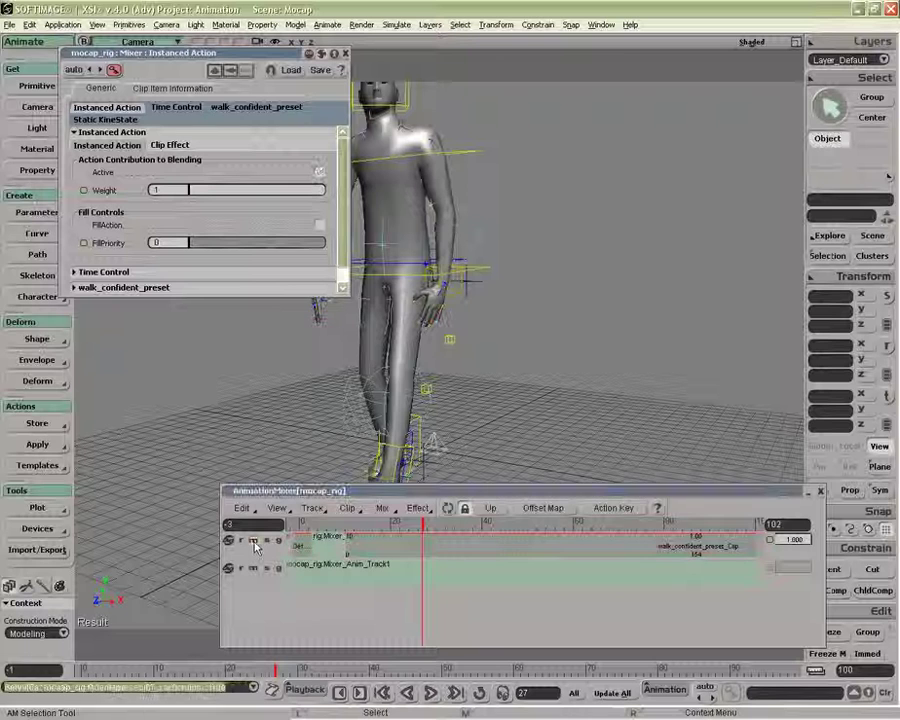
left_click(254, 541)
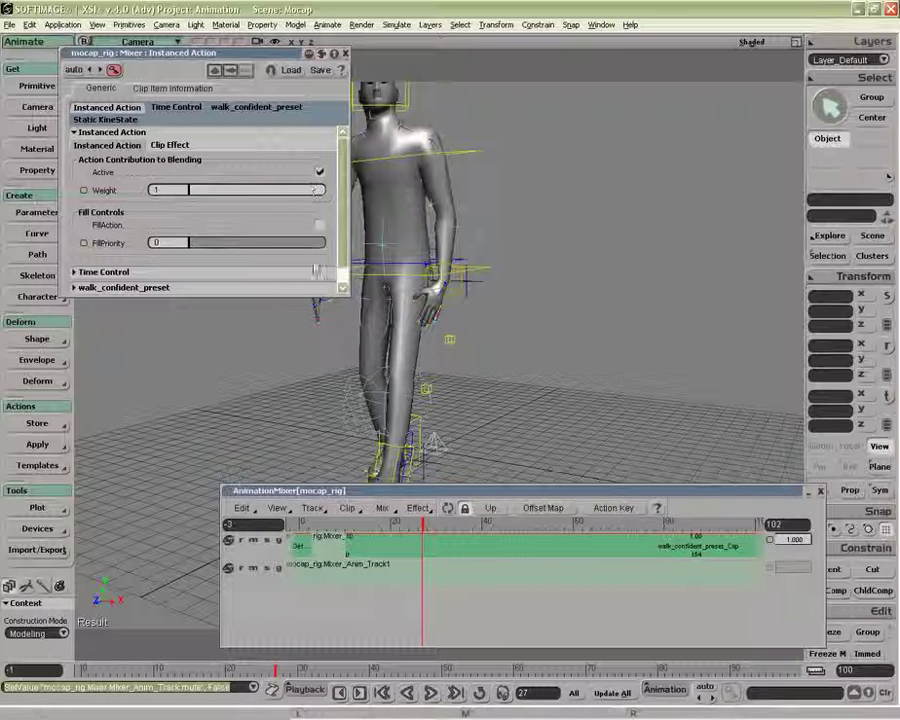
Step: Insert the sit_computerwork_preset source on Mixer_Anim_Track1, shift its clip toward the timeline start, and scrub to frame 6
right_click(300, 571)
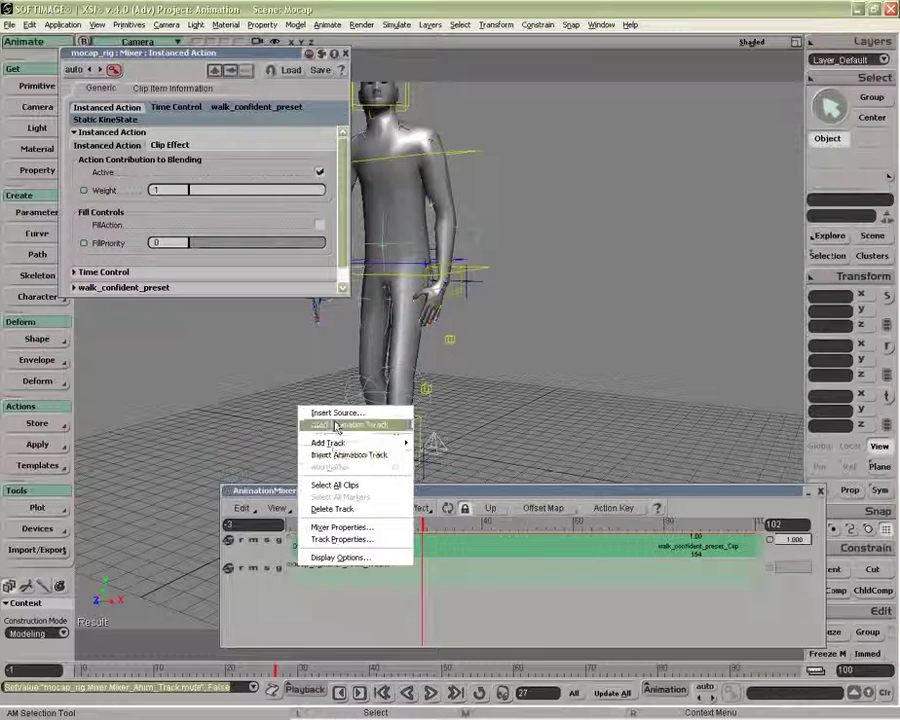
left_click(326, 415)
left_click(434, 410)
left_click_drag(440, 568, 380, 569)
left_click_drag(420, 526, 330, 528)
Step: Turn on FillAction in the sit_computerwork_preset clip's properties and scrub to frame 26
right_click(416, 575)
left_click(458, 520)
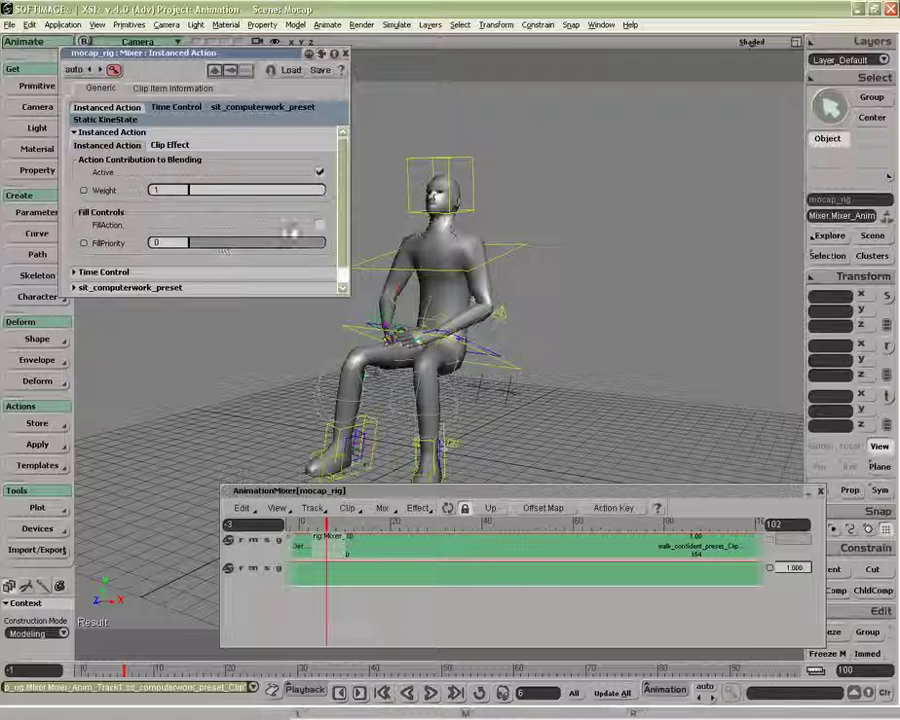
left_click(319, 225)
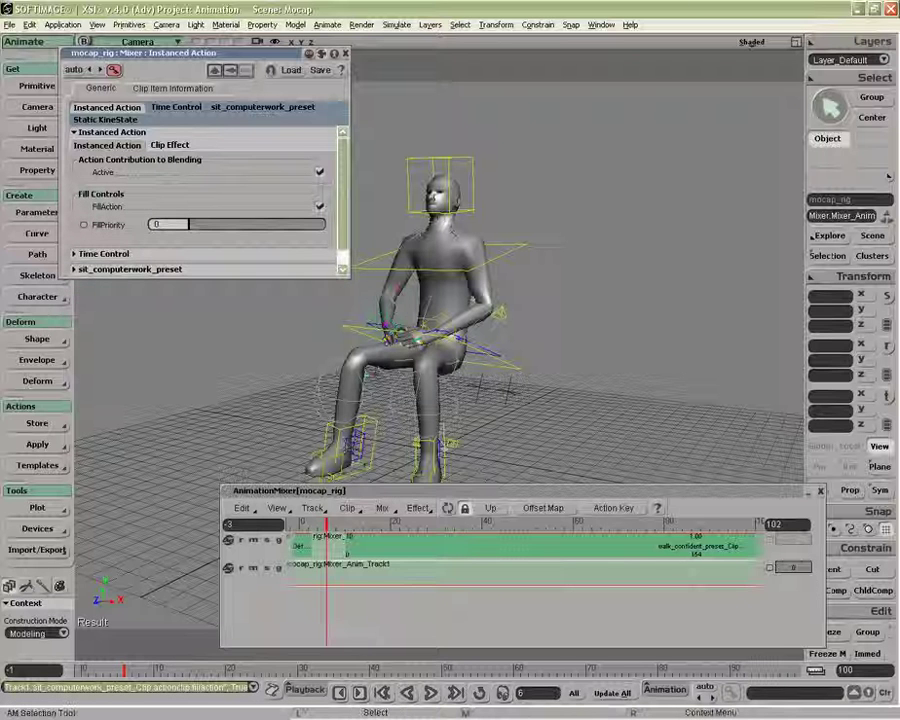
mouse_move(326, 524)
left_mouse_down()
mouse_move(311, 525)
mouse_move(418, 524)
left_mouse_up()
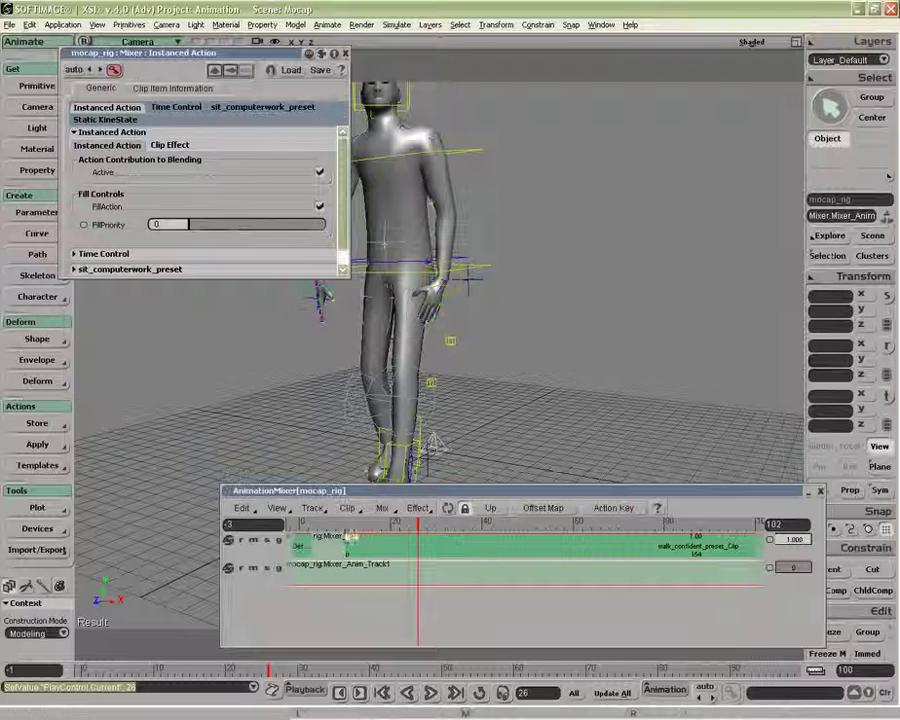
Step: Add another animation track to the mixer and place a second sit_computerwork_preset clip on it, shifted toward the timeline start
key("shift+a")
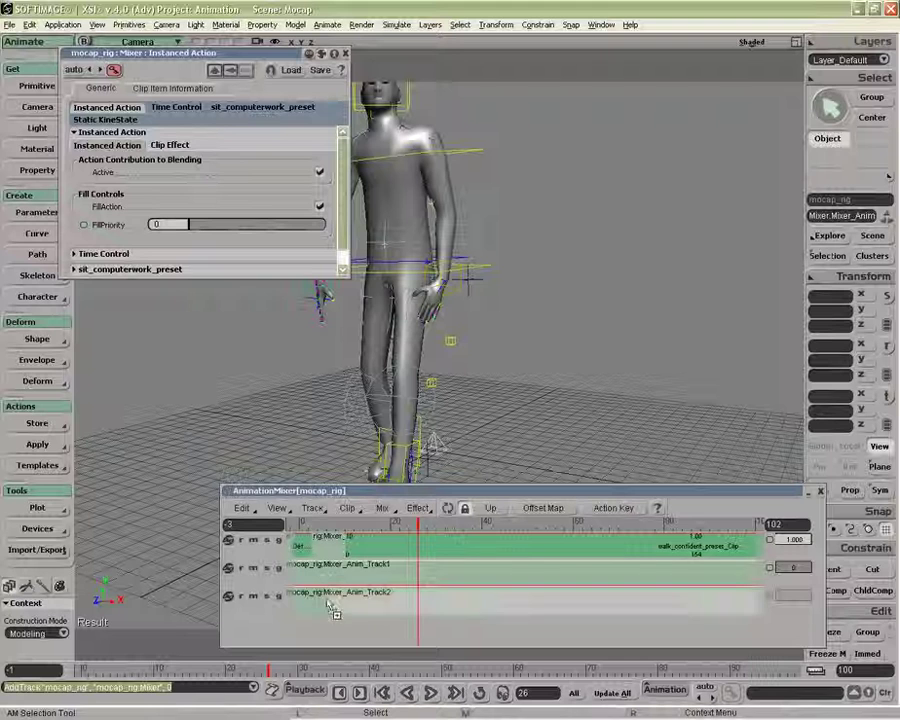
right_click(327, 600)
left_click(418, 615)
left_click_drag(457, 603, 380, 600)
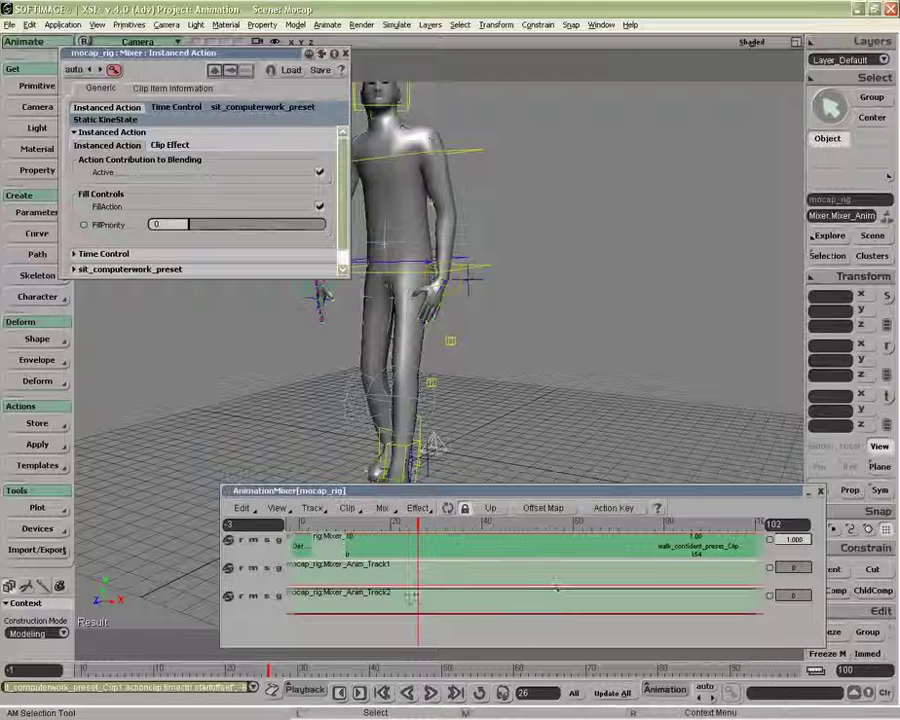
Step: Set the fill priority of the sit clip on Mixer_Anim_Track1 to 5 and scrub the animation to frame 15
left_click_drag(785, 570, 795, 568)
mouse_move(318, 524)
left_mouse_down()
mouse_move(302, 524)
mouse_move(321, 524)
left_mouse_up()
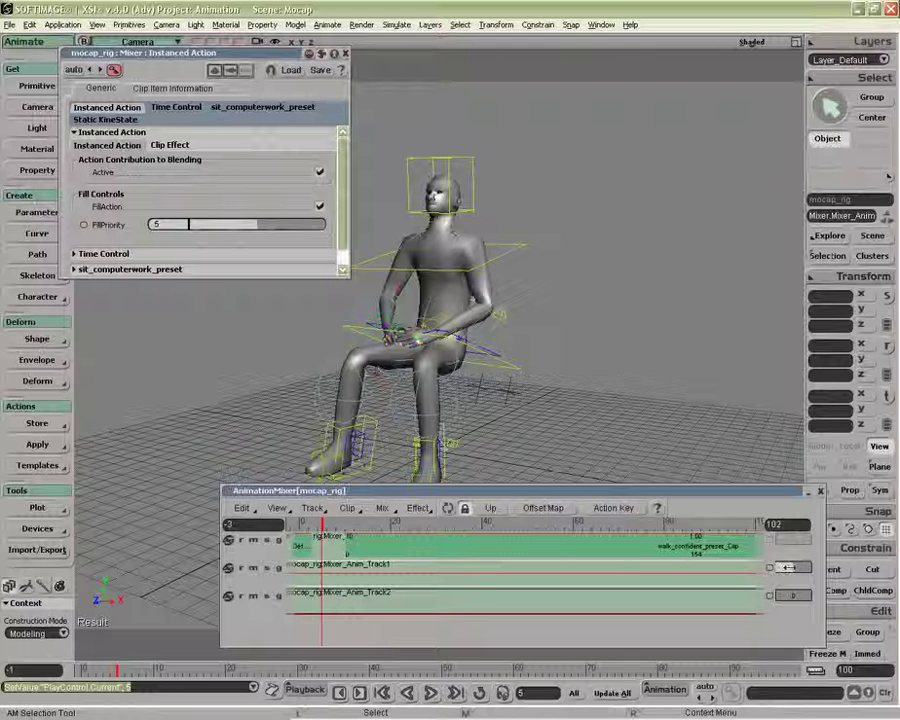
left_click_drag(324, 525, 366, 524)
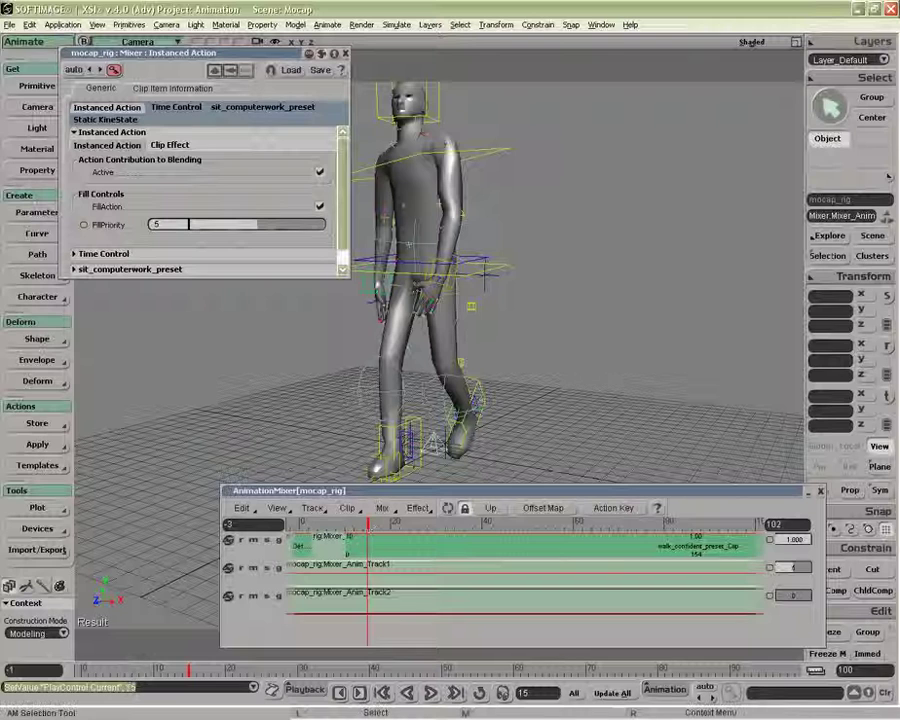
Step: Delete the sit_computerwork_preset clips from Mixer_Anim_Track1 and Mixer_Anim_Track2
left_click(400, 600, "shift")
key("Delete")
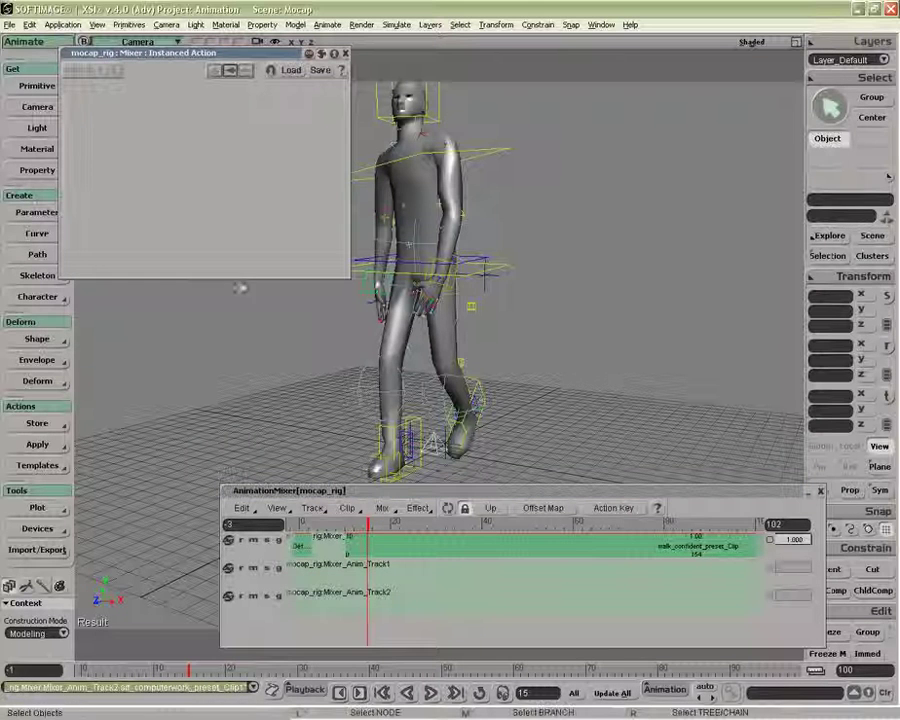
Step: Set the walk_confident_preset clip's source clipping In to 2 in its Time Control settings
left_click(410, 540)
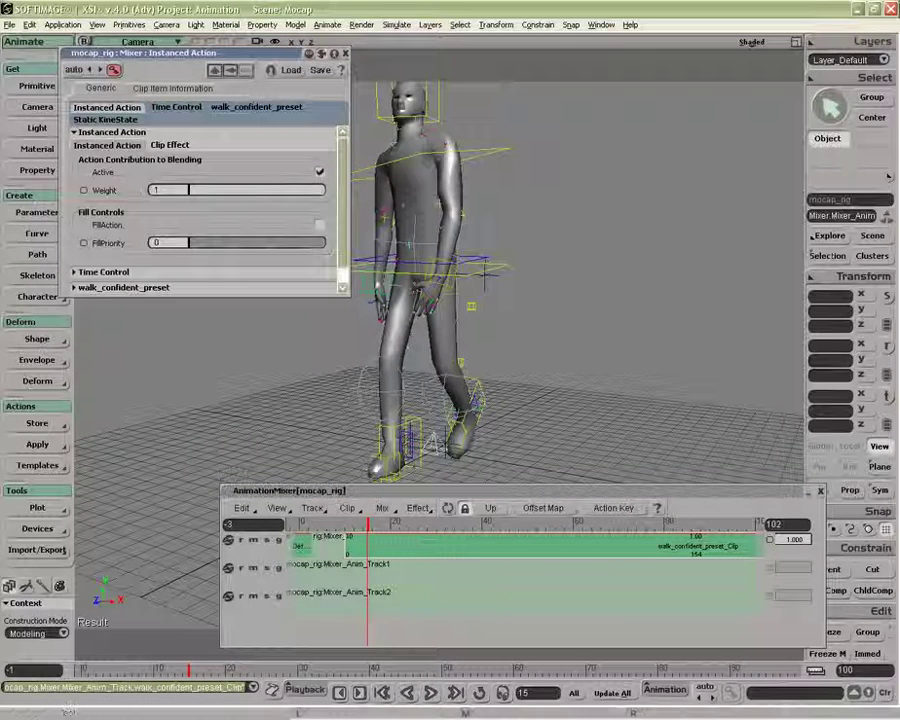
left_click(110, 133)
left_click(139, 149)
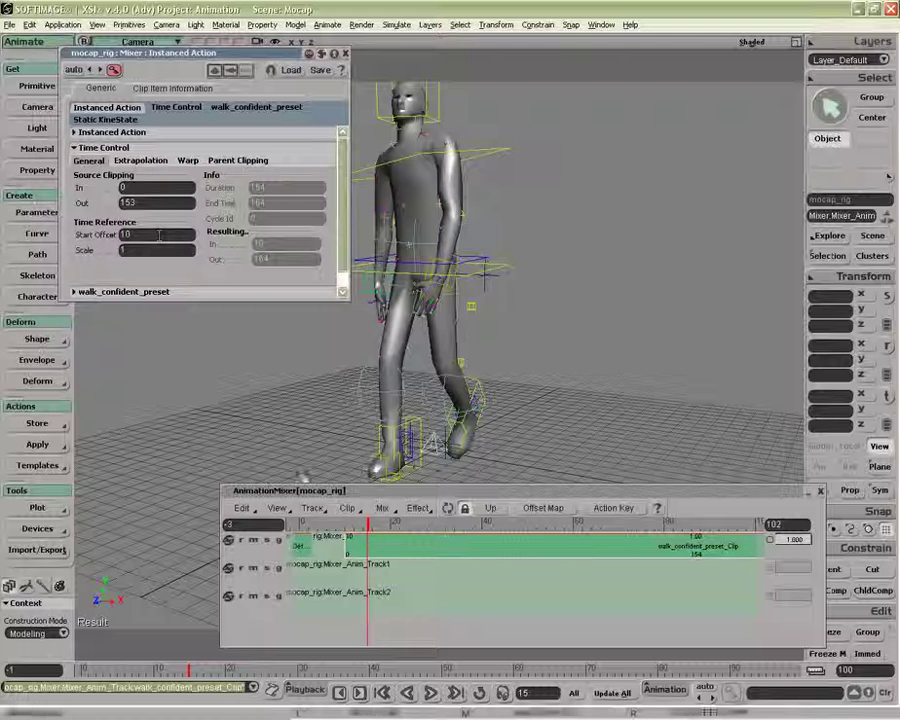
left_click_drag(354, 524, 348, 523)
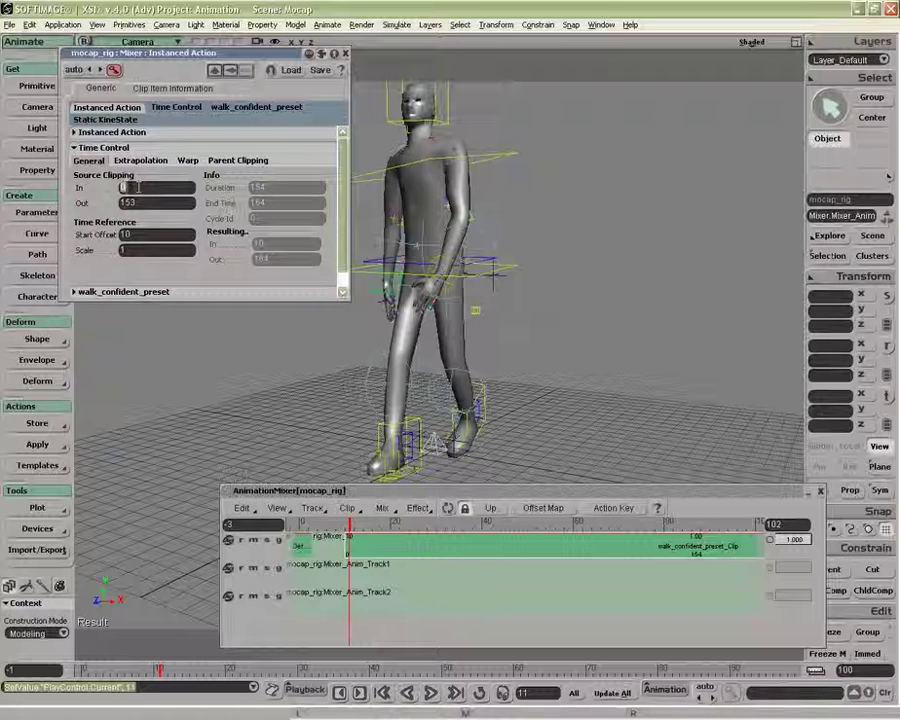
type("1")
key("Return")
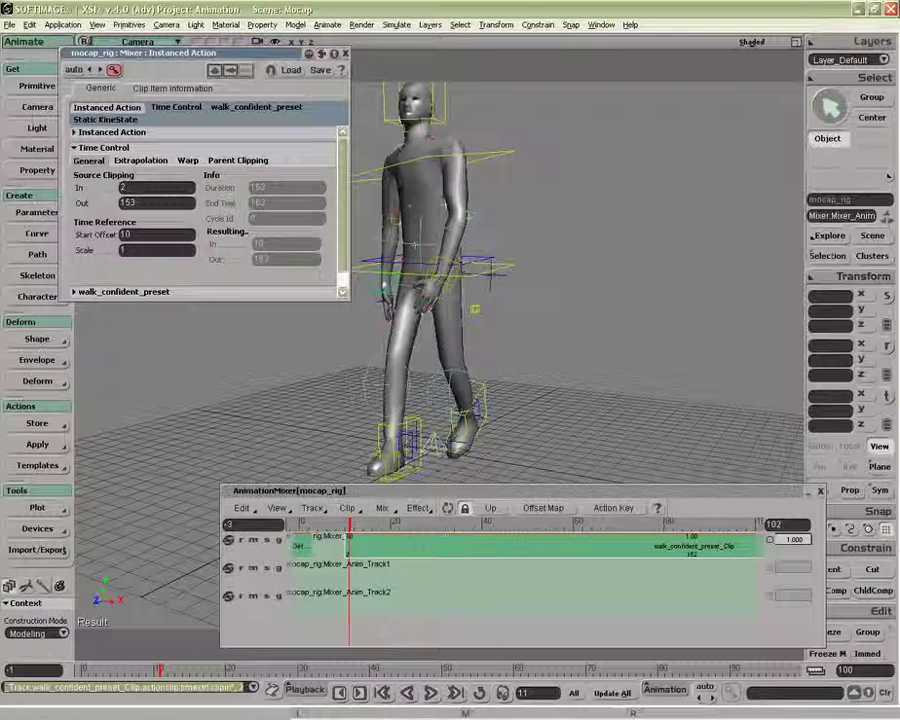
Step: Trim away the part of the walk clip before frame 14
left_click_drag(349, 523, 364, 523)
left_click(347, 508)
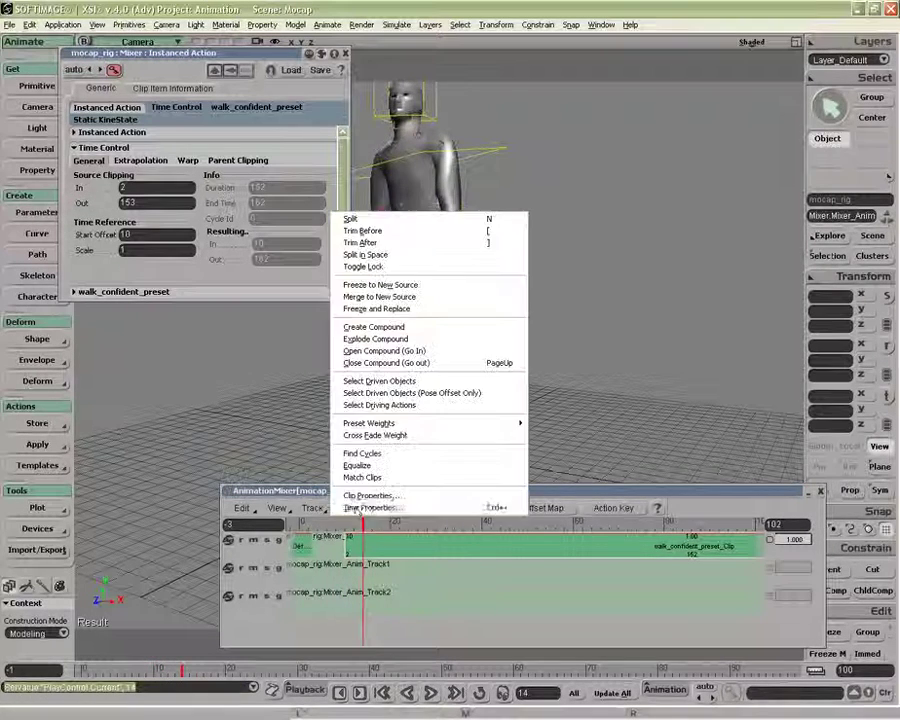
left_click(362, 231)
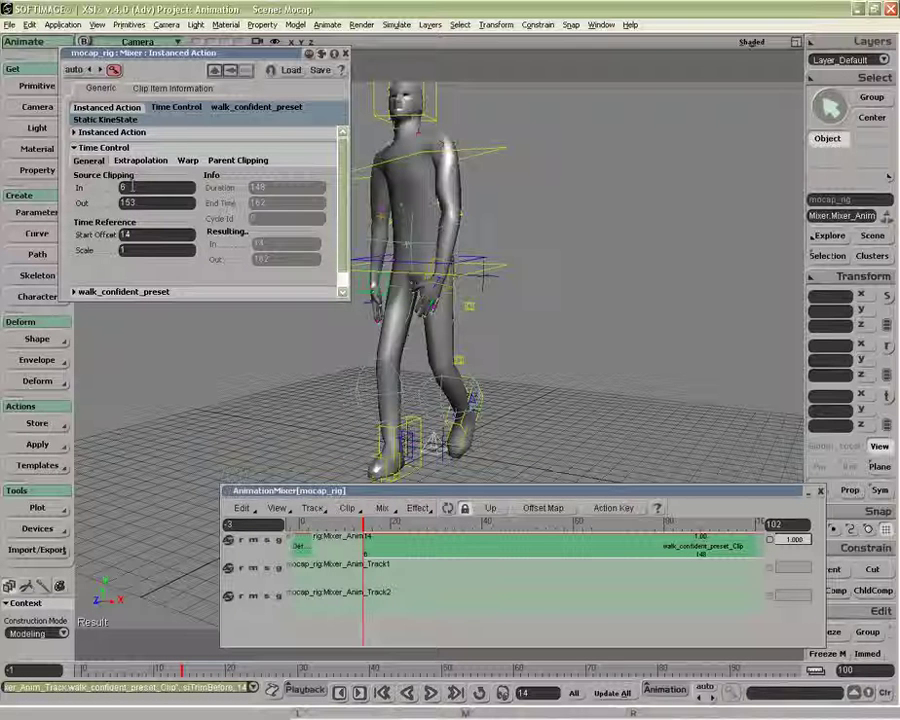
Step: Set the walk clip's time scale to 2 with the playhead at frame 25
left_click_drag(366, 521, 414, 520)
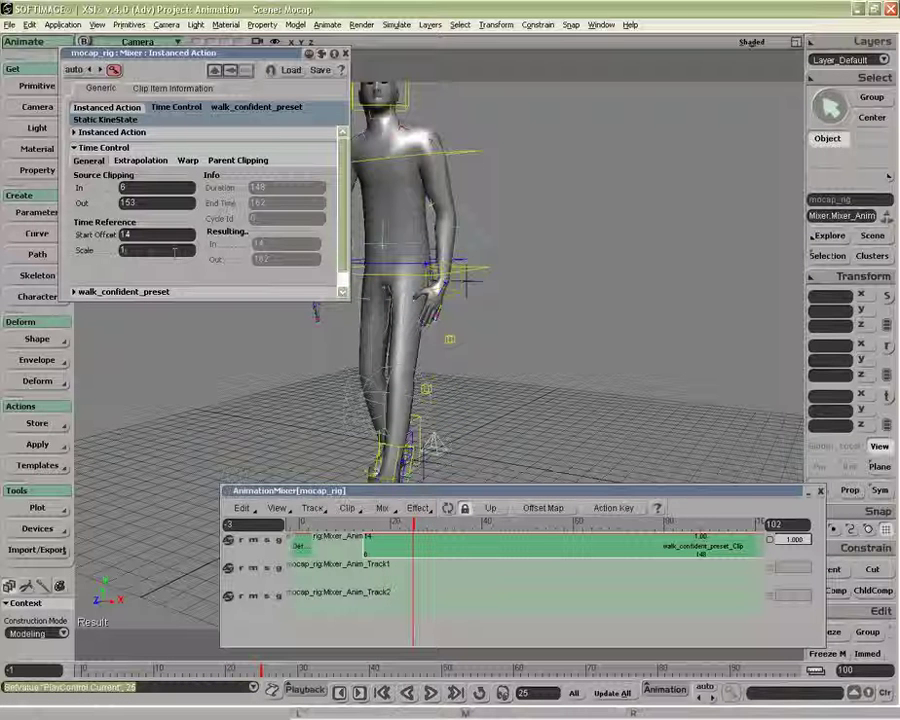
left_click_drag(174, 252, 121, 250)
type("2")
key("Return")
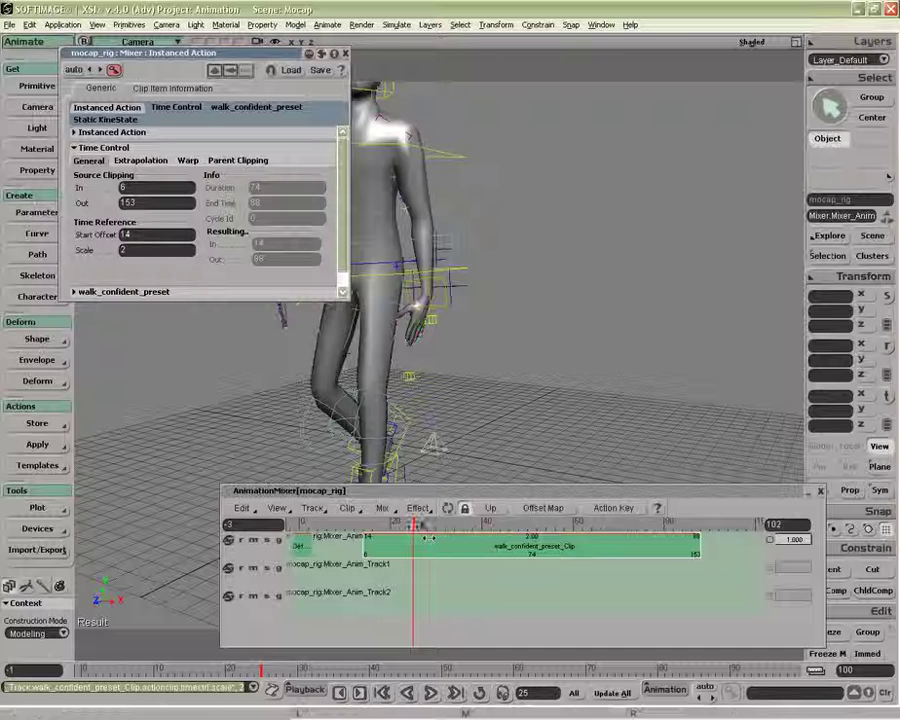
Step: Move the walk clip to a start offset of 8, set its time scale to 4, and scrub to frame 16
left_click_drag(475, 548, 446, 545)
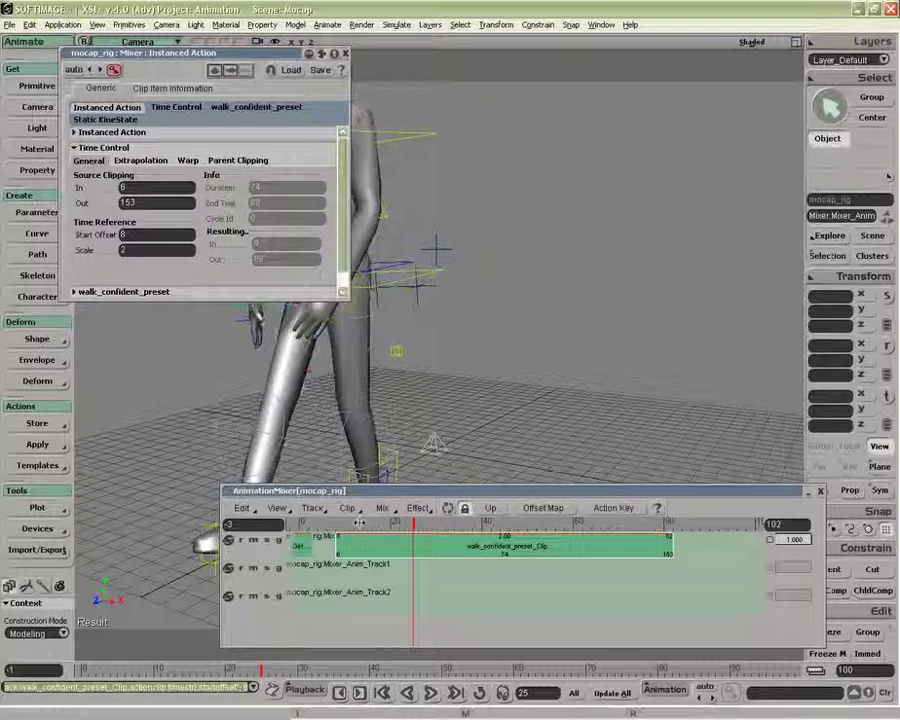
left_click(168, 250)
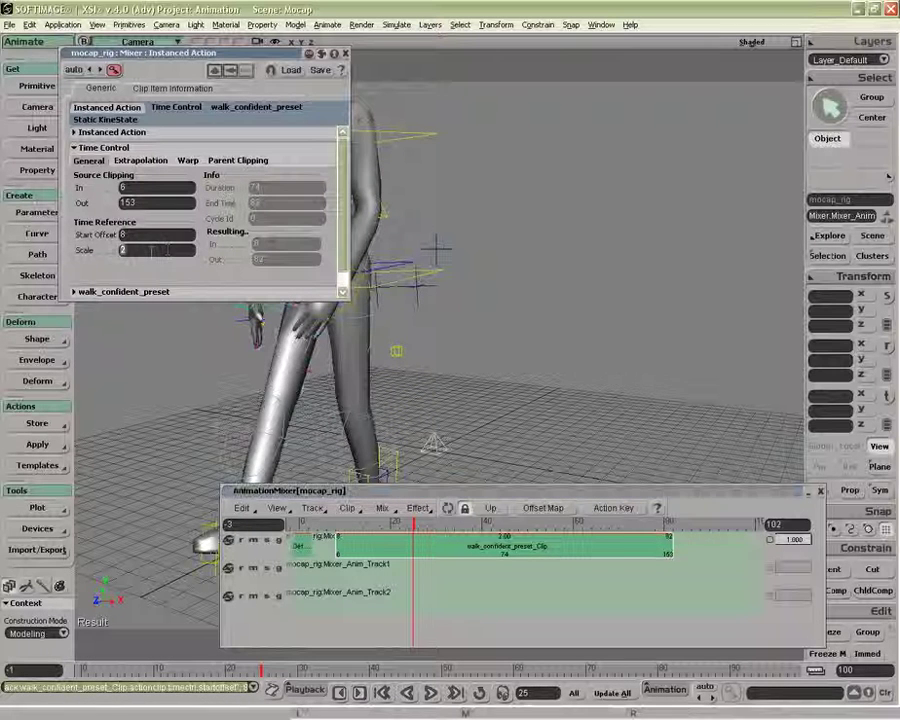
type("4")
key("Return")
left_click_drag(413, 525, 372, 526)
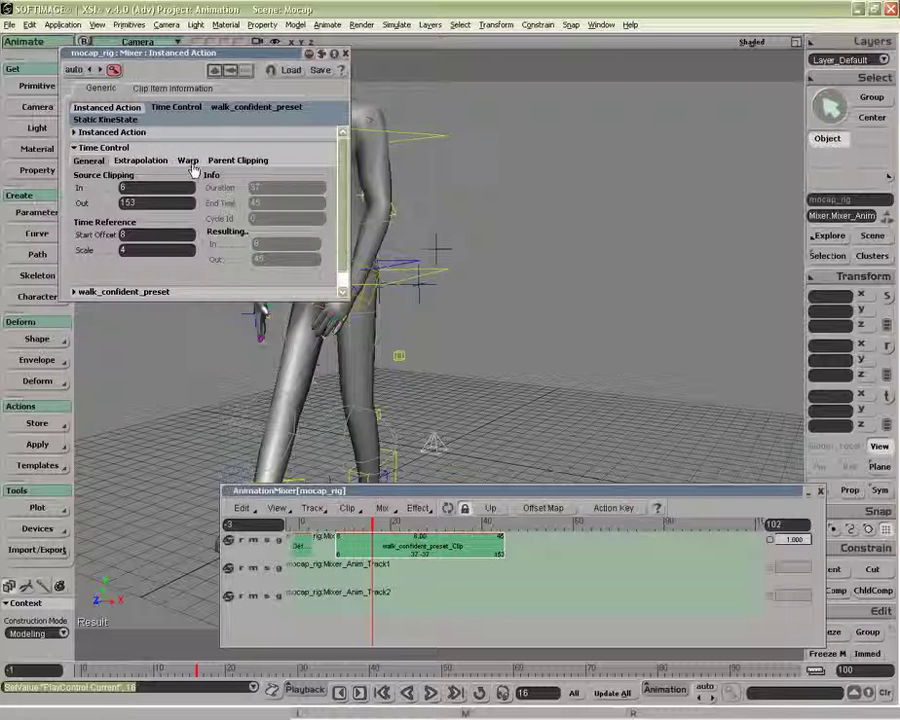
Step: Review the walk_confident_preset source's storage and time span settings
left_click(104, 148)
left_click(133, 163)
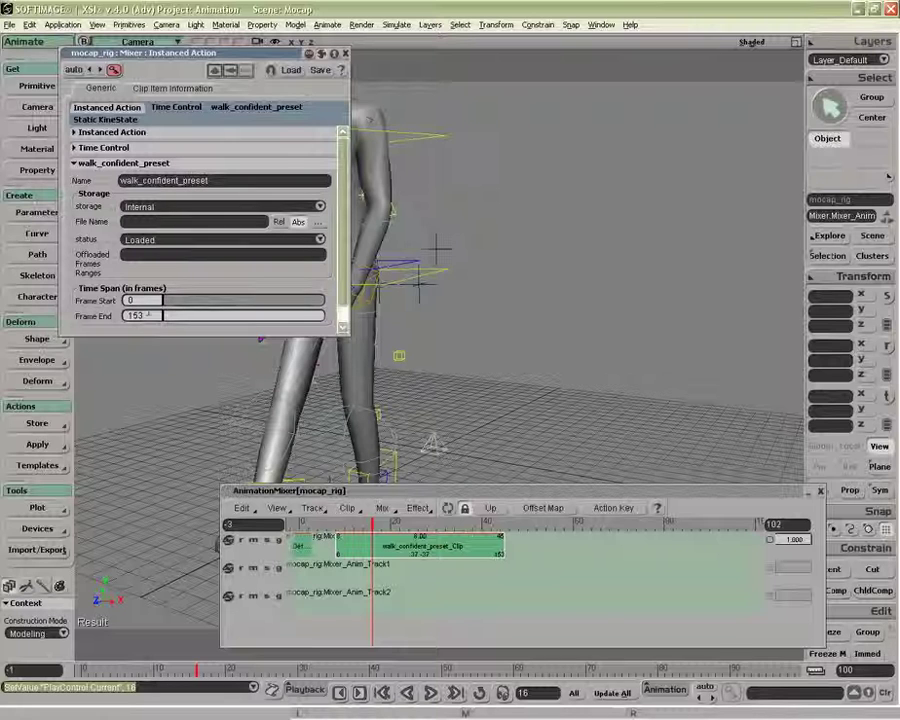
left_click(143, 163)
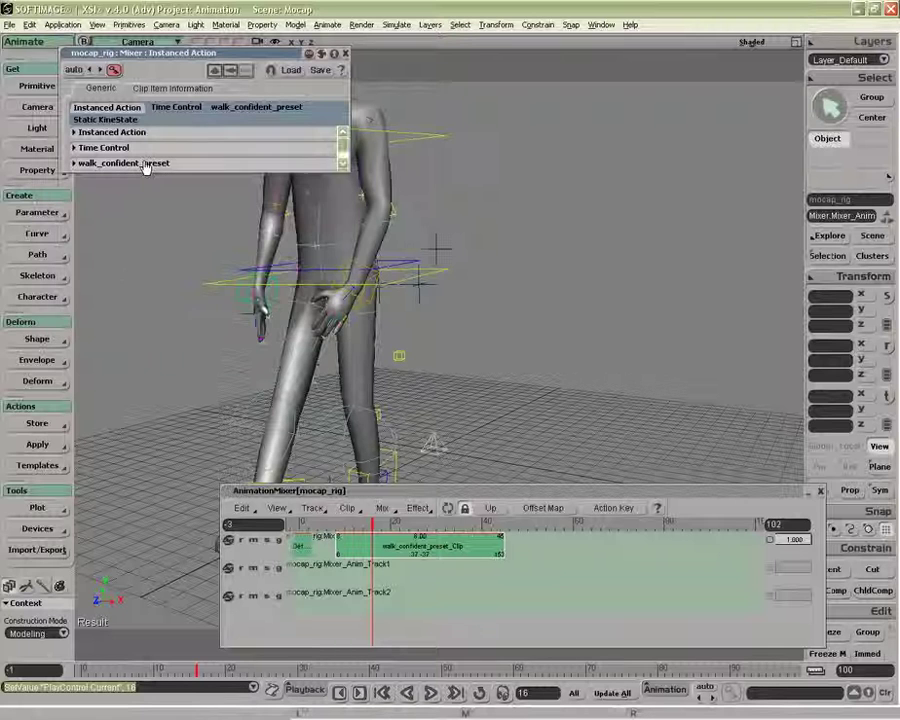
Step: Set a pose offset on the walk clip and adjust its Static KineState rotation to about -0.93 in X and 25.18 in Y
scroll(145, 165, "down", 1)
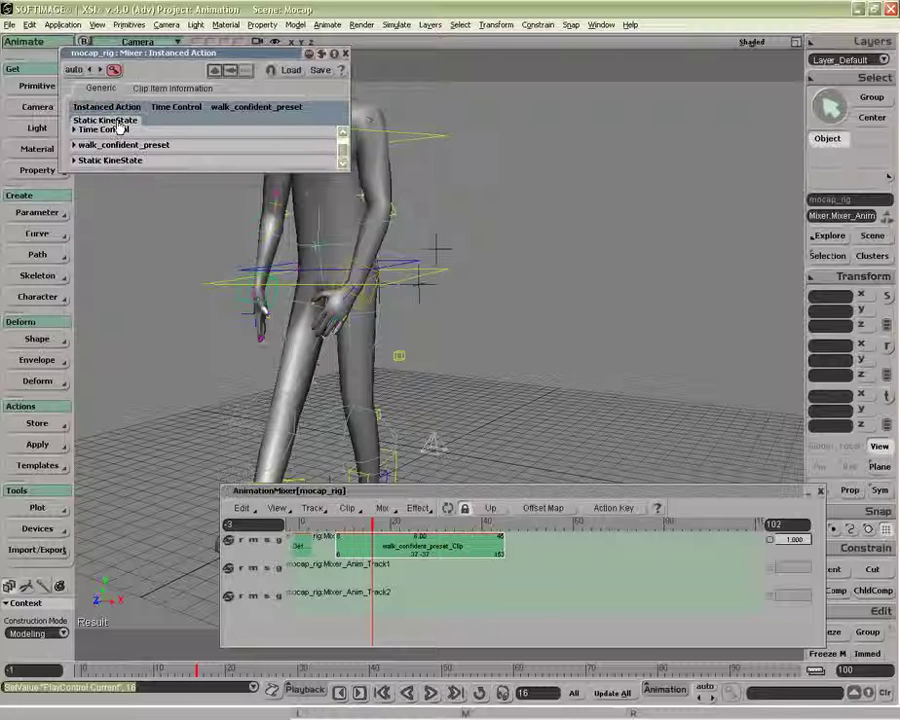
left_click(120, 161)
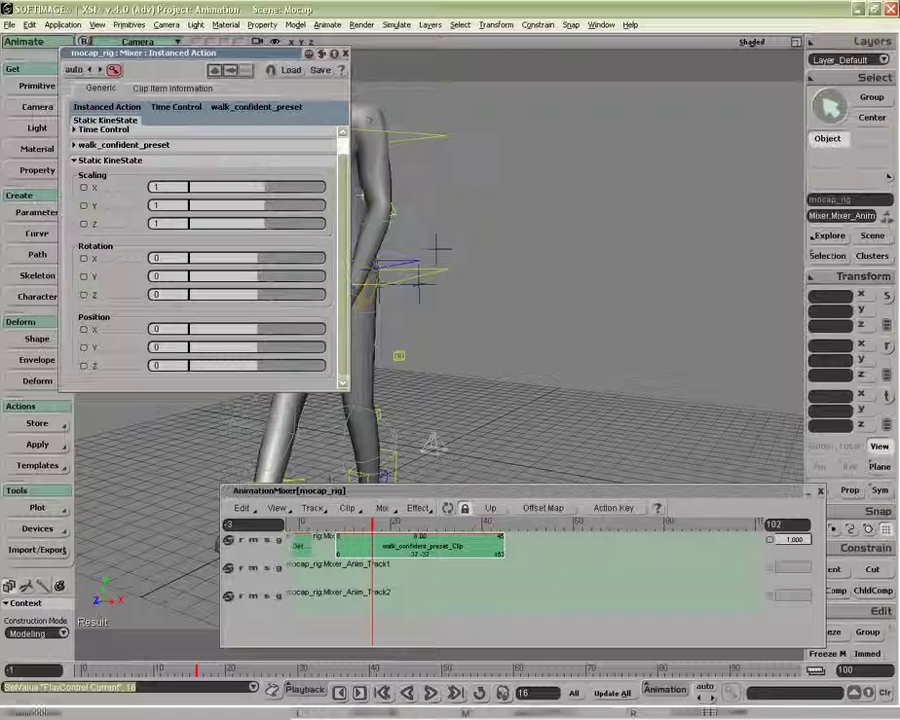
right_click(390, 548)
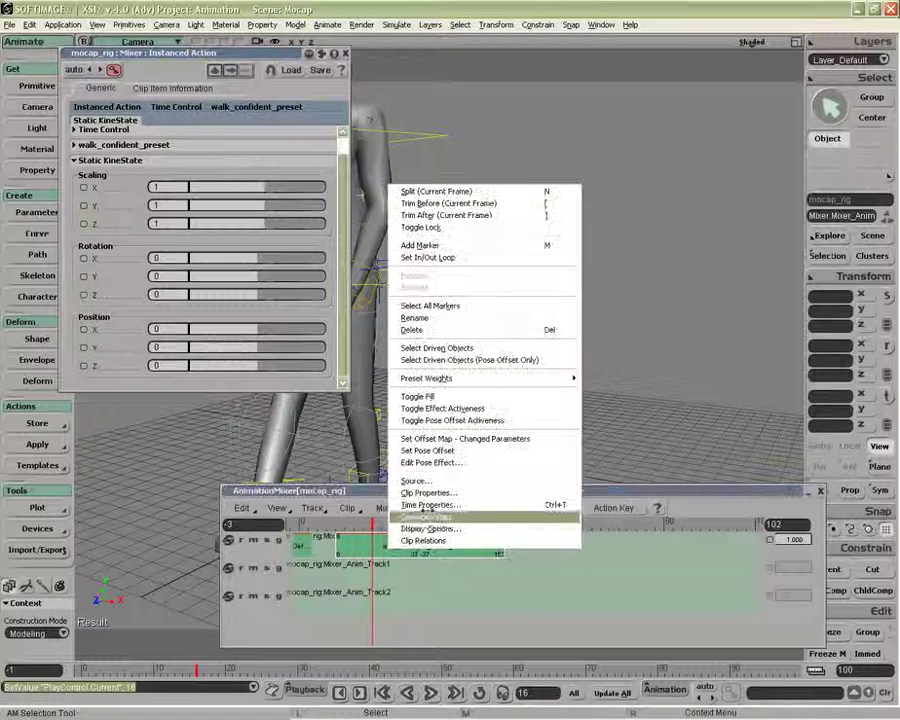
left_click(440, 450)
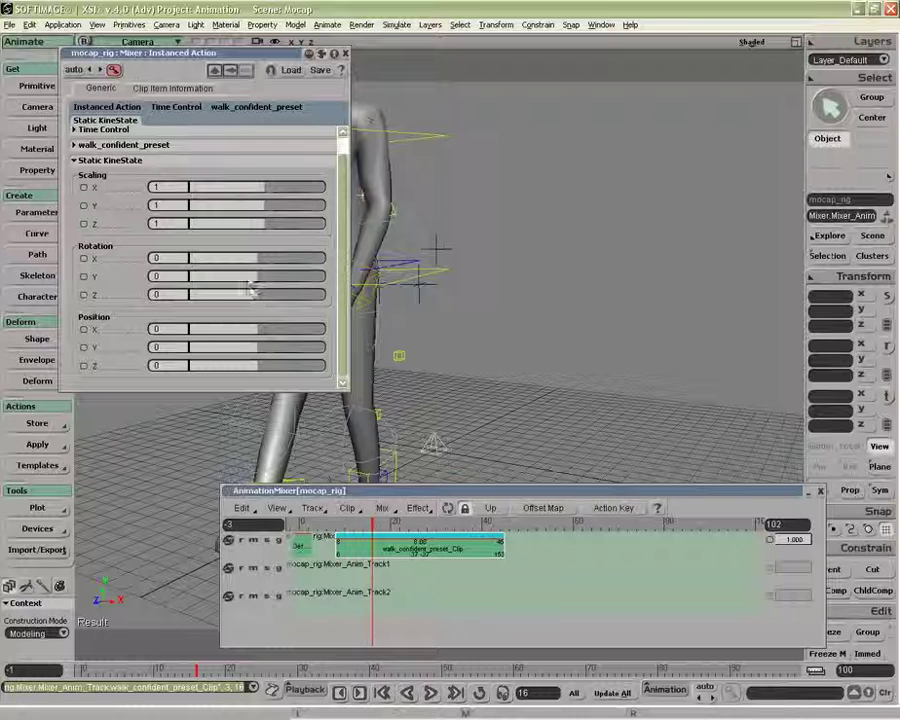
mouse_move(251, 280)
left_mouse_down()
mouse_move(311, 279)
mouse_move(261, 279)
mouse_move(270, 280)
mouse_move(267, 257)
mouse_move(275, 257)
mouse_move(258, 263)
left_mouse_up()
Step: Examine in the clip item information which parameters the pose offset's transform applies to, enlarging the property window
left_click(150, 89)
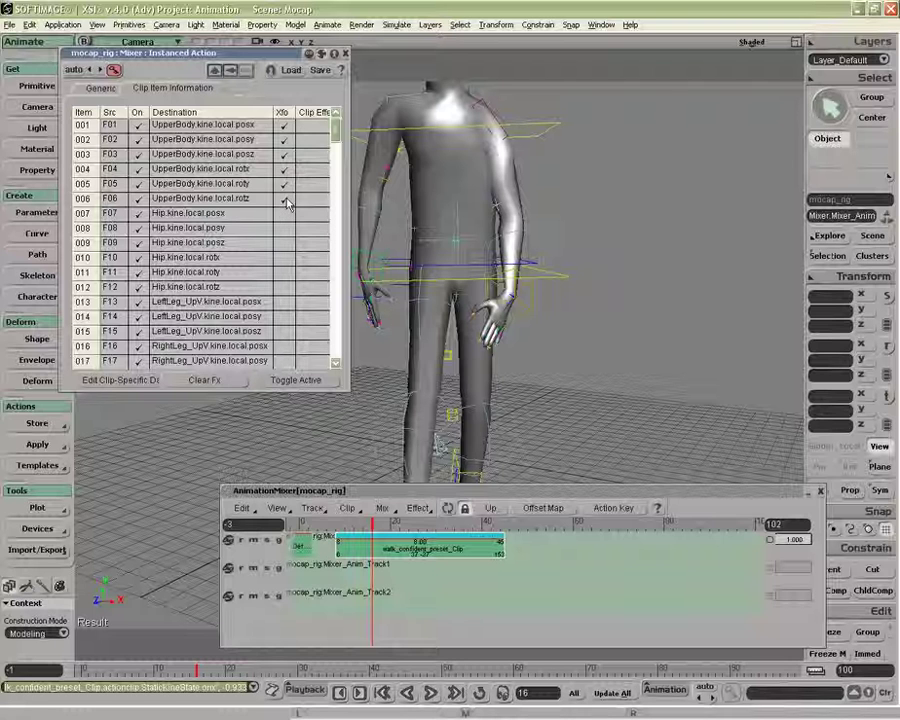
left_click(101, 90)
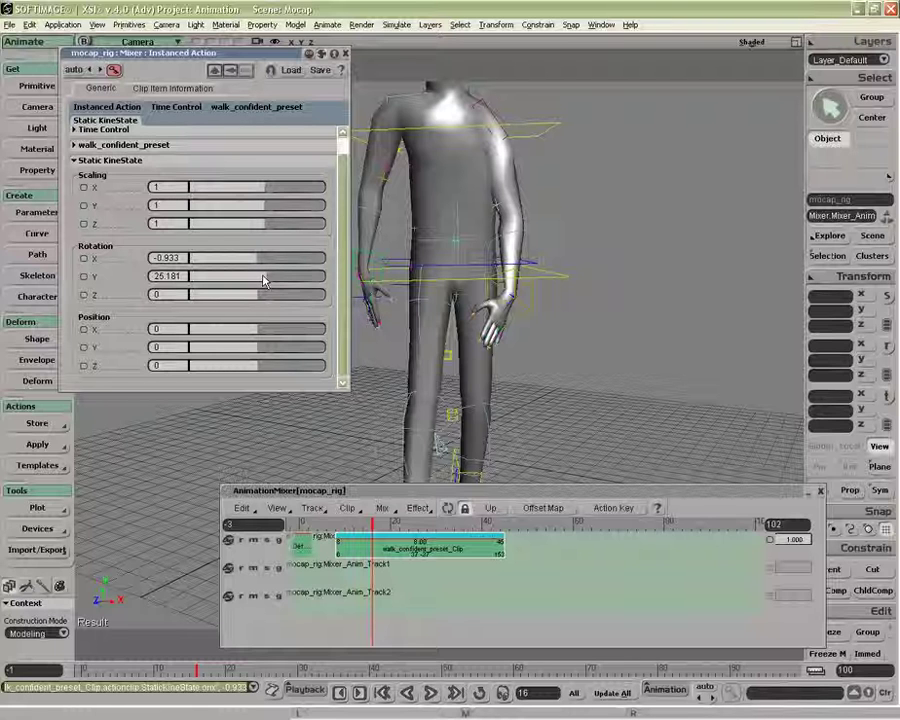
left_click(174, 88)
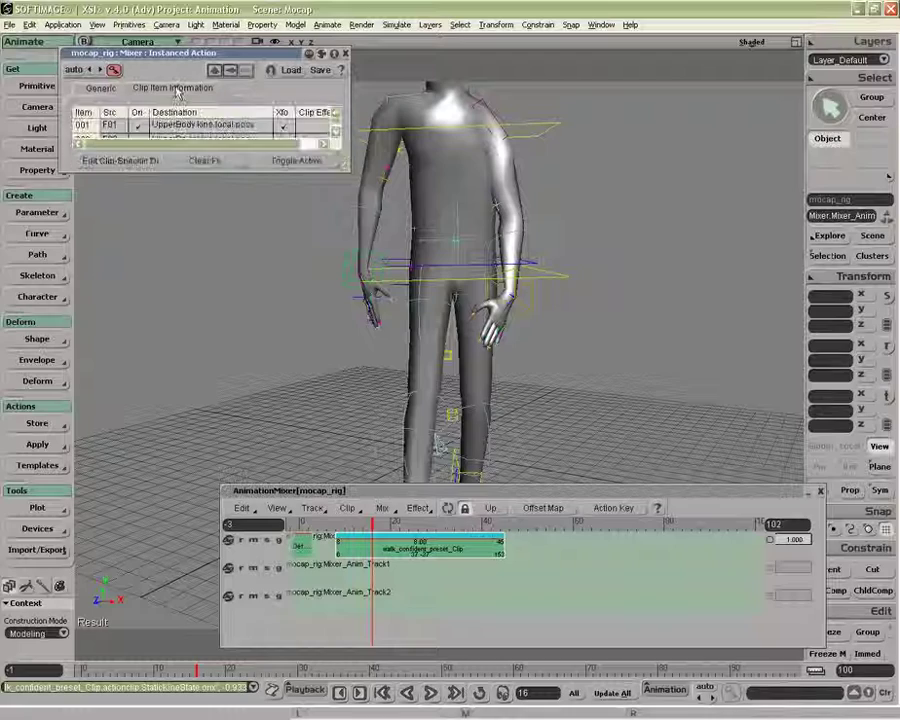
left_click_drag(347, 169, 339, 440)
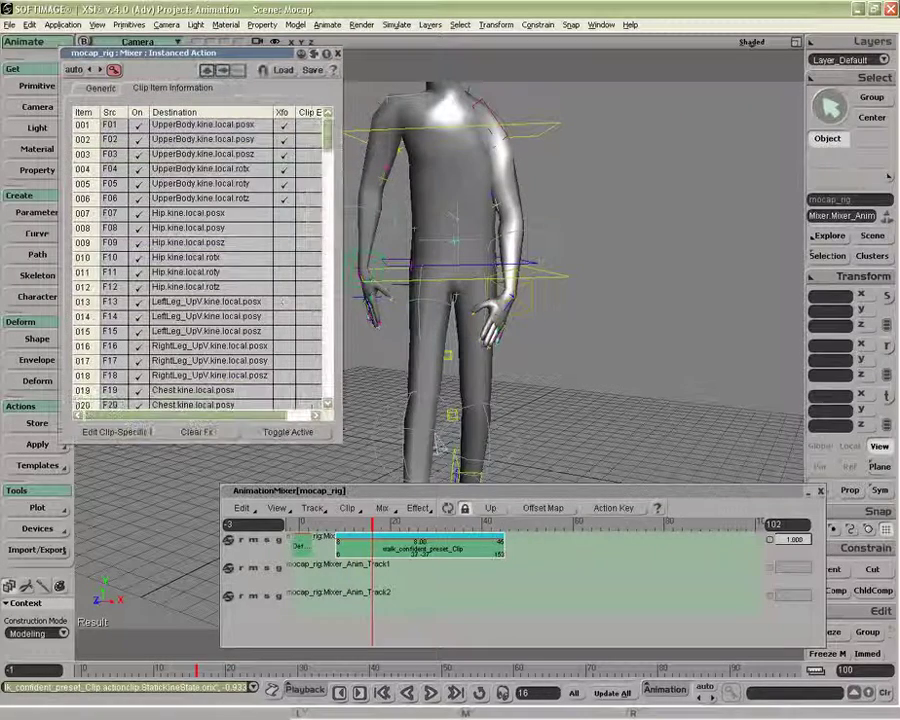
Step: Open the walk clip in the animation editor, look through its list of function curves, and close the editor
left_click_drag(331, 160, 331, 118)
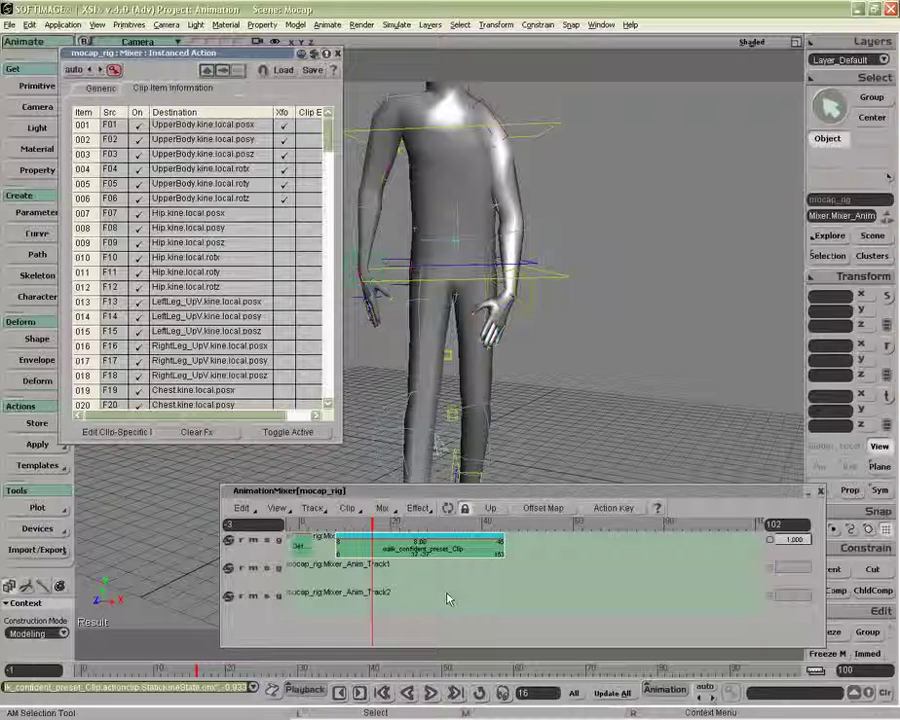
right_click(465, 545)
left_click(510, 530)
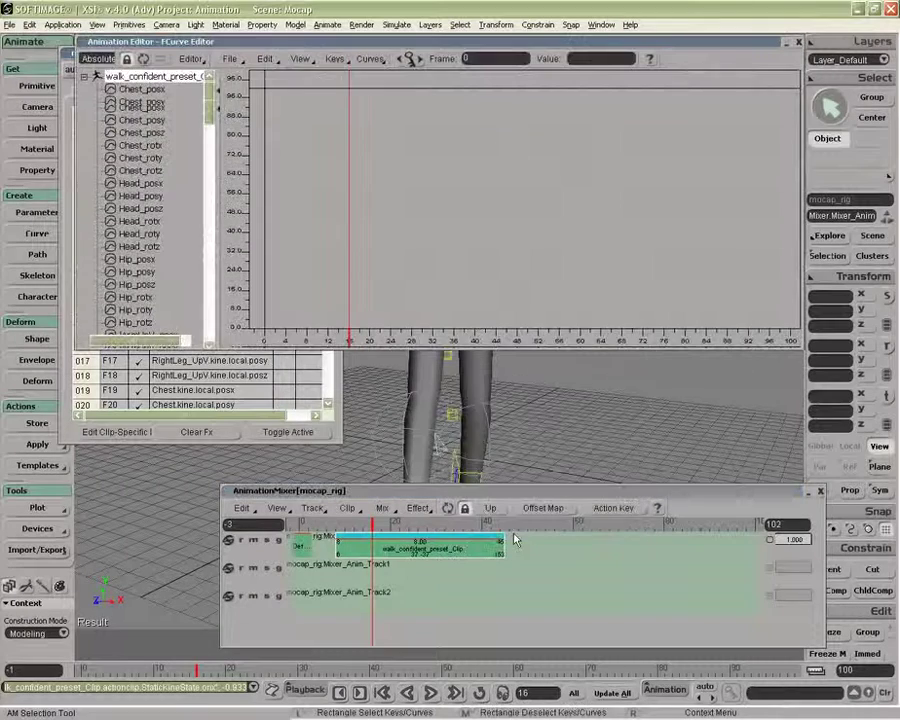
scroll(150, 210, "down", 15)
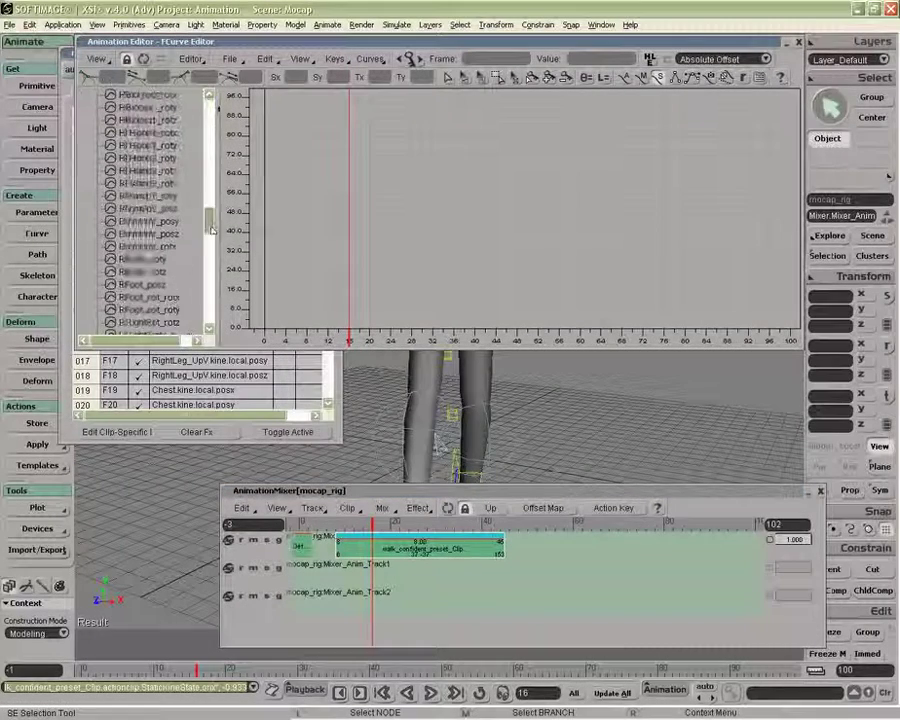
scroll(145, 210, "up", 15)
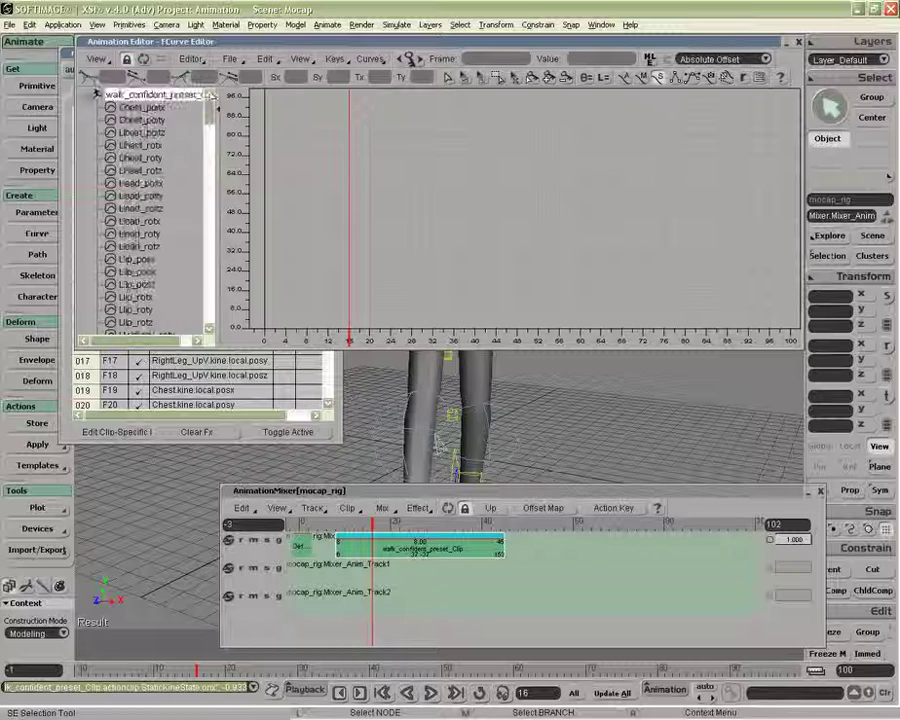
left_click(800, 42)
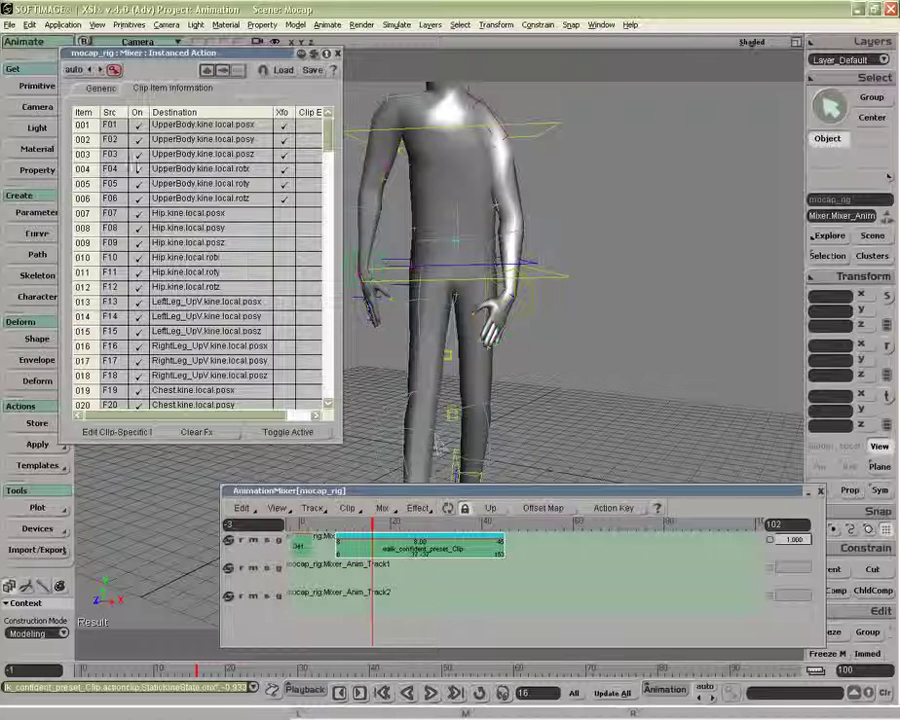
Step: Deactivate the six UpperBody position and rotation items, scrub the walk to frame 24, and reactivate the items
left_click_drag(143, 130, 139, 199)
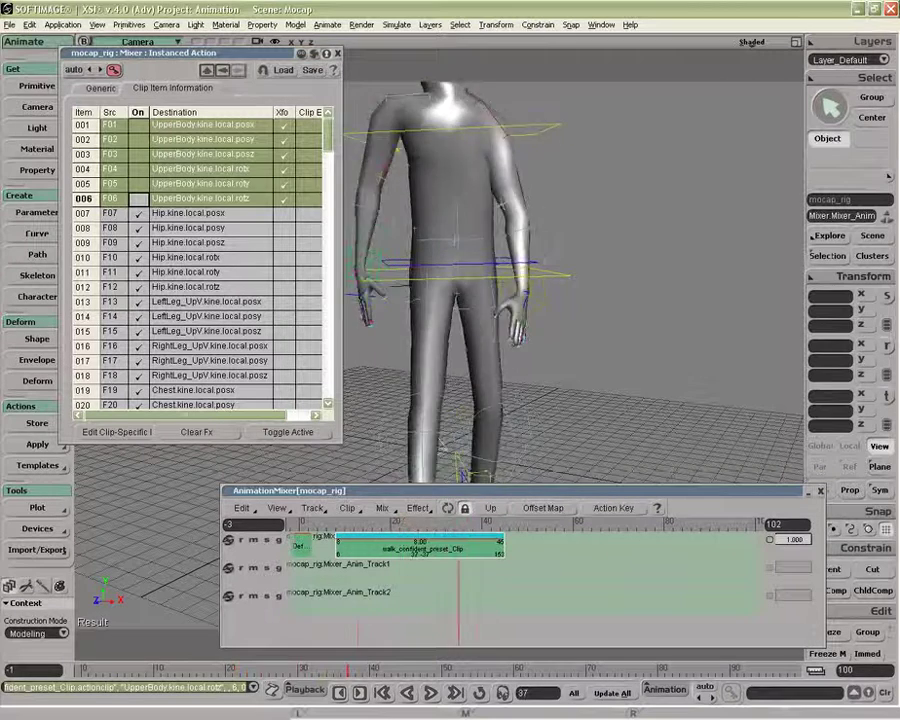
left_click_drag(408, 528, 409, 528)
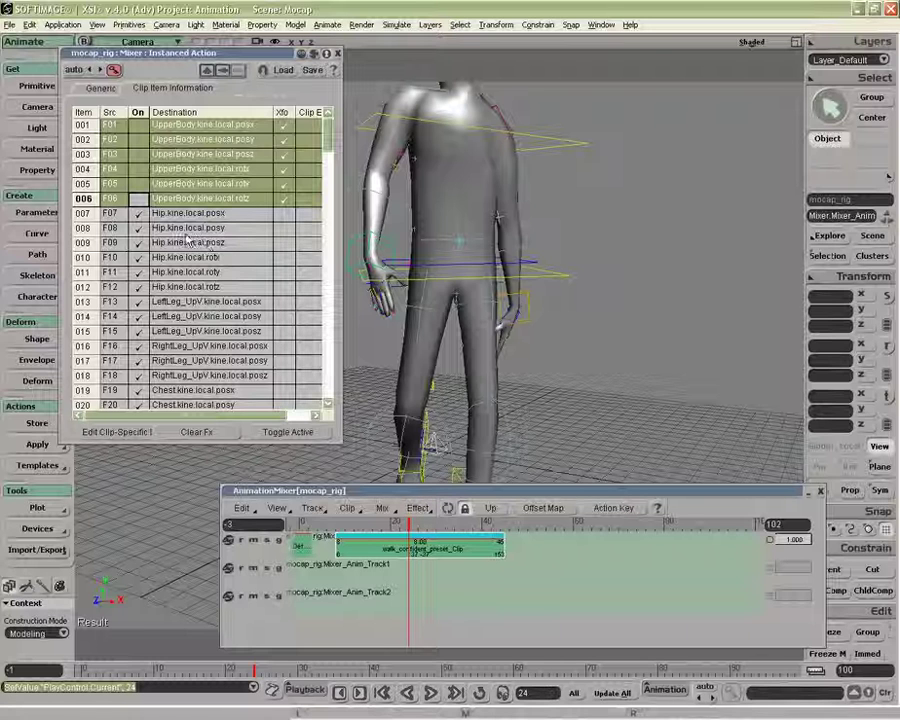
left_click_drag(140, 127, 143, 202)
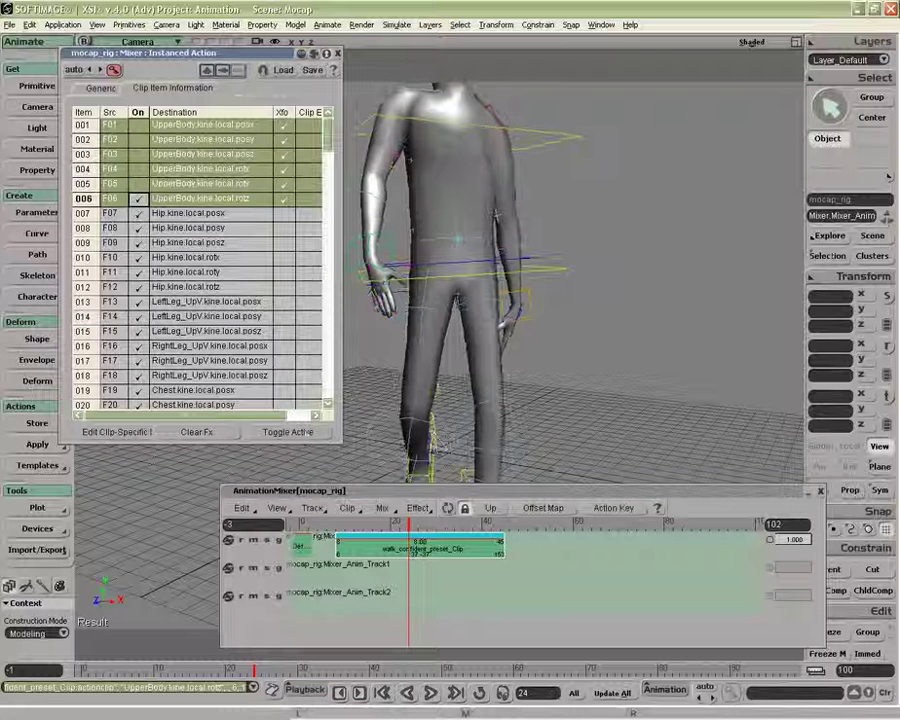
left_click(294, 431)
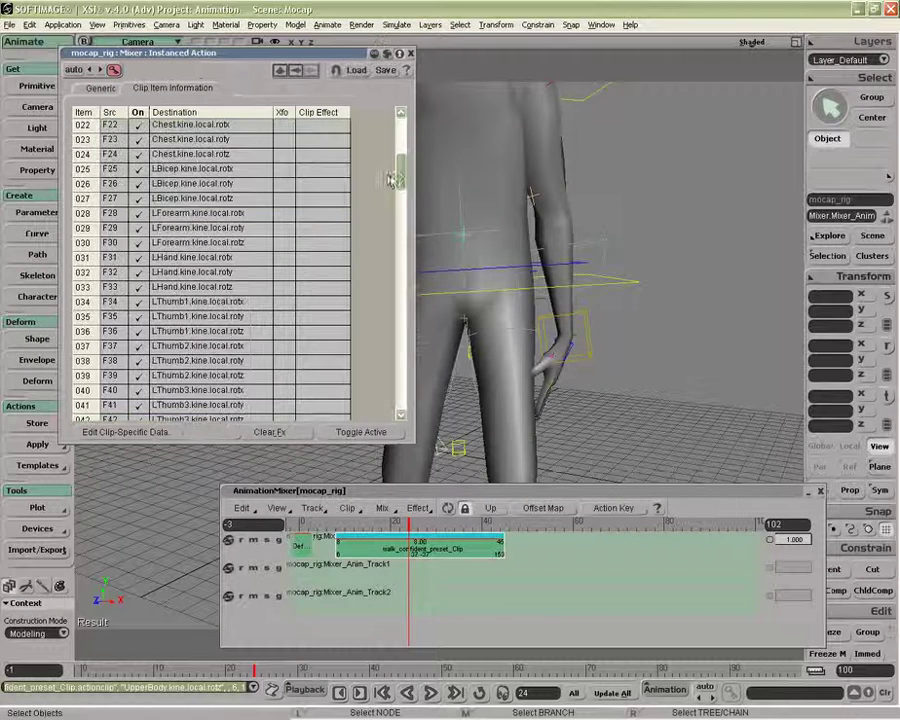
Step: Enter the clip effect this+2 for the UpperBody.kine.local.posy item
left_click_drag(399, 178, 399, 133)
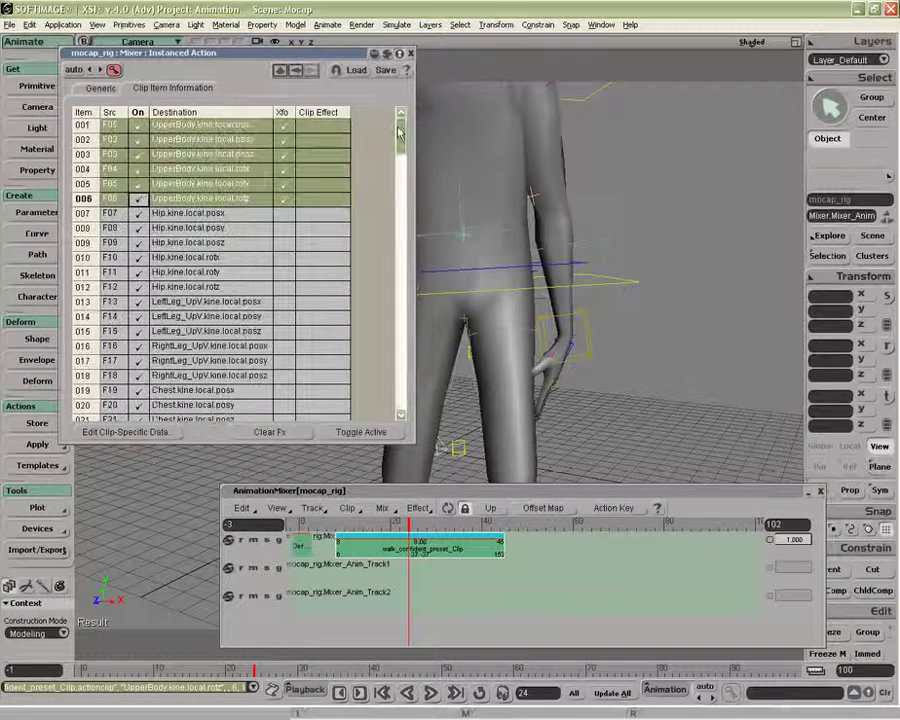
double_click(311, 142)
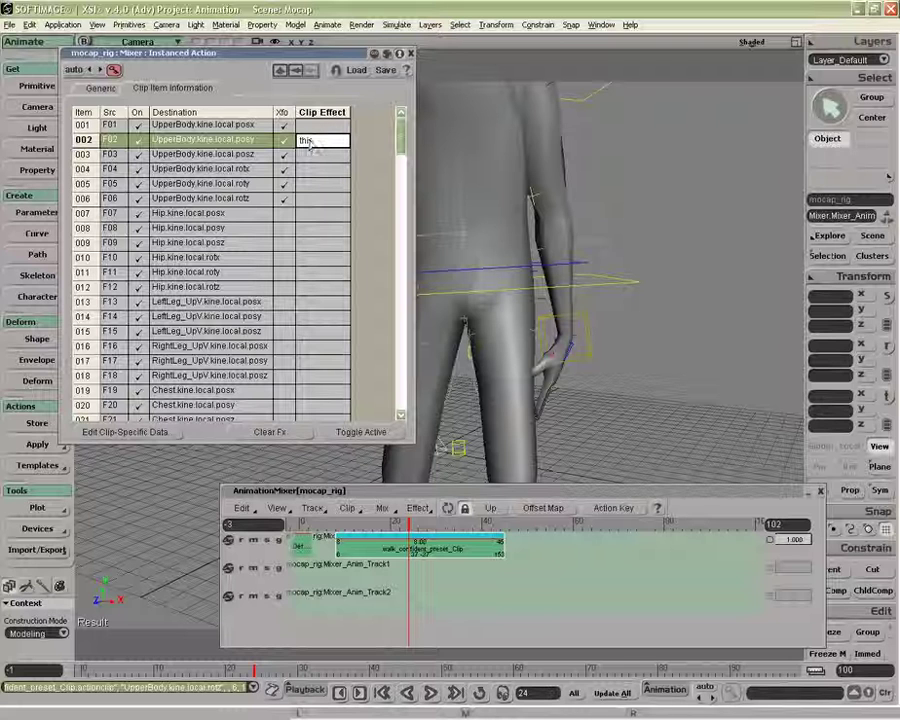
type("this*2")
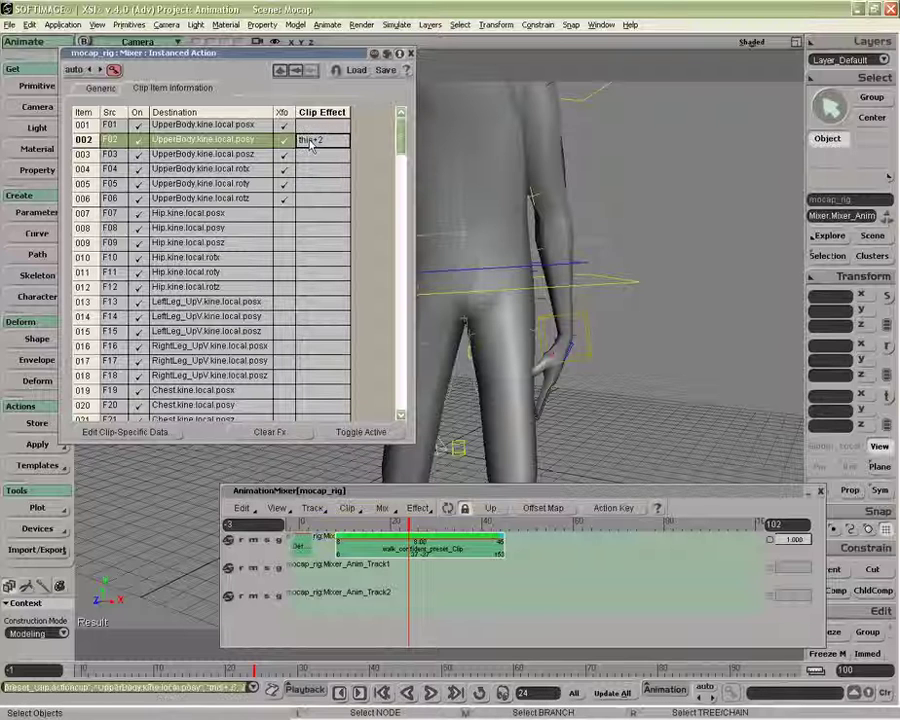
key("Return")
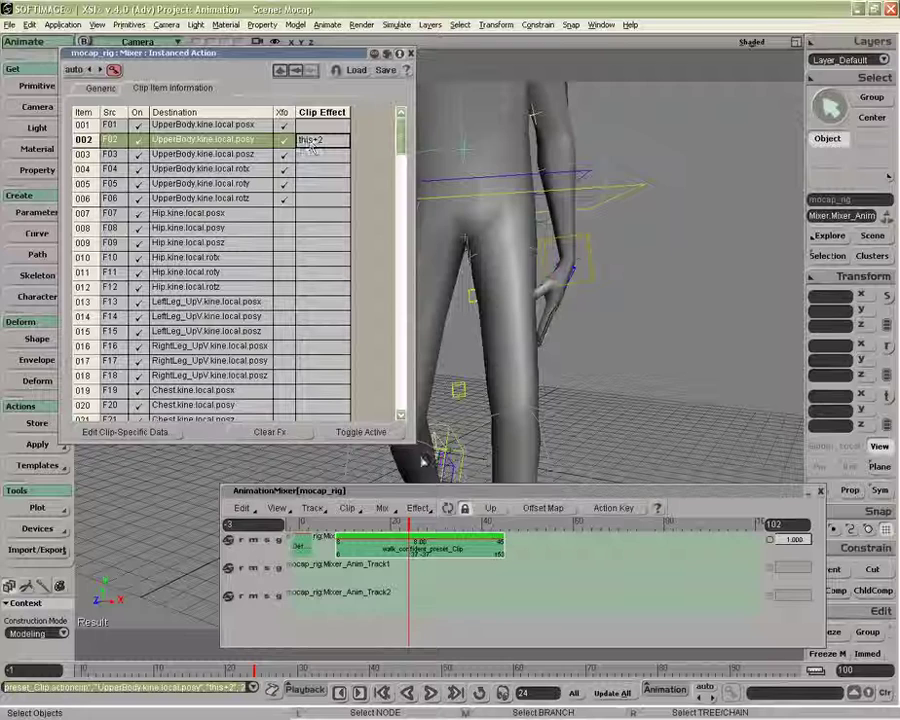
Step: Inspect the clip effect on the whole character while scrubbing through the walk, ending at frame 18
mouse_move(408, 524)
left_mouse_down()
mouse_move(336, 524)
mouse_move(413, 524)
mouse_move(398, 530)
left_mouse_up()
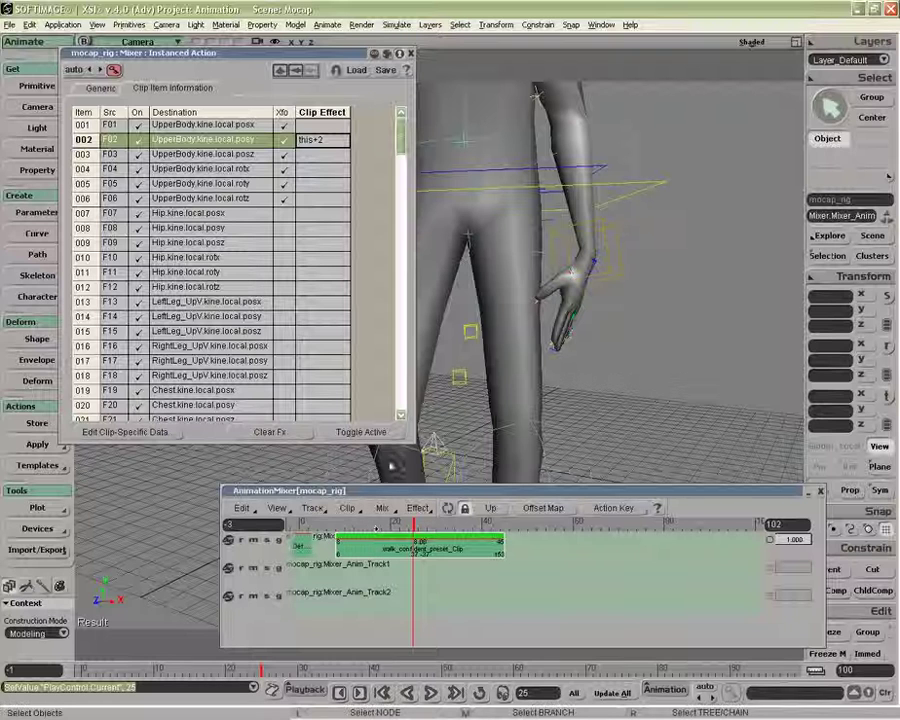
key("p")
left_click_drag(479, 335, 503, 399)
key("z")
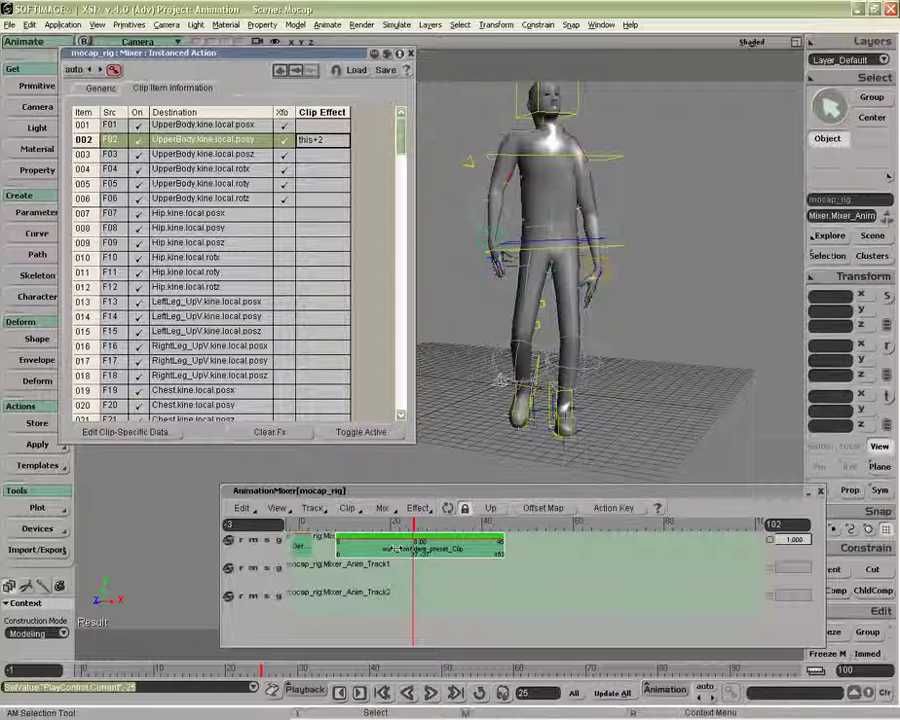
left_click_drag(413, 522, 382, 519)
key("o")
left_click_drag(492, 394, 598, 376)
key("z")
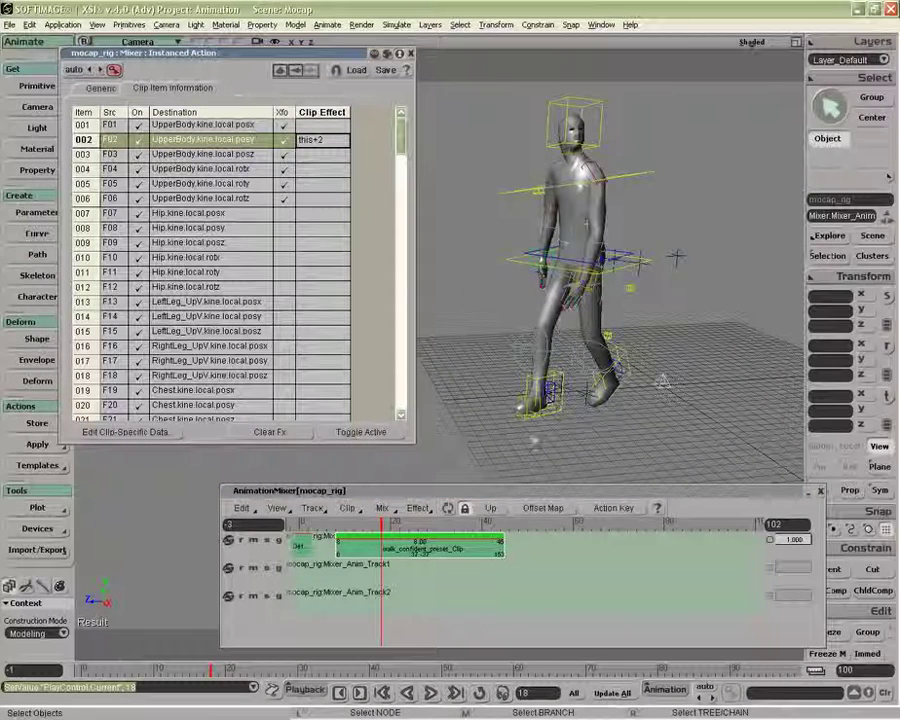
Step: Select all objects driven by the walk clip and view the rig from the side
right_click(455, 546)
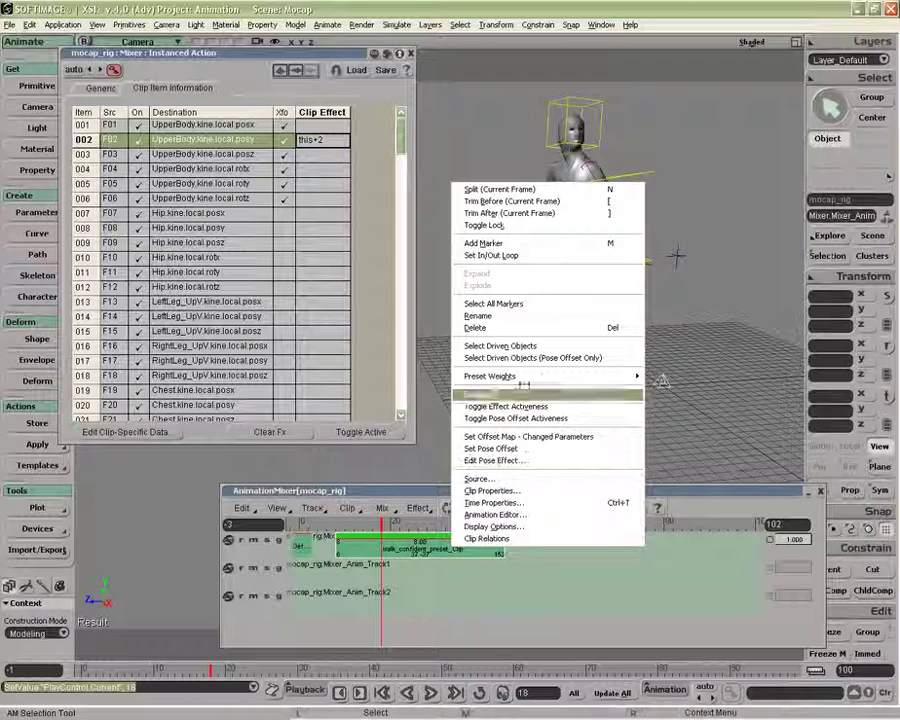
left_click(500, 346)
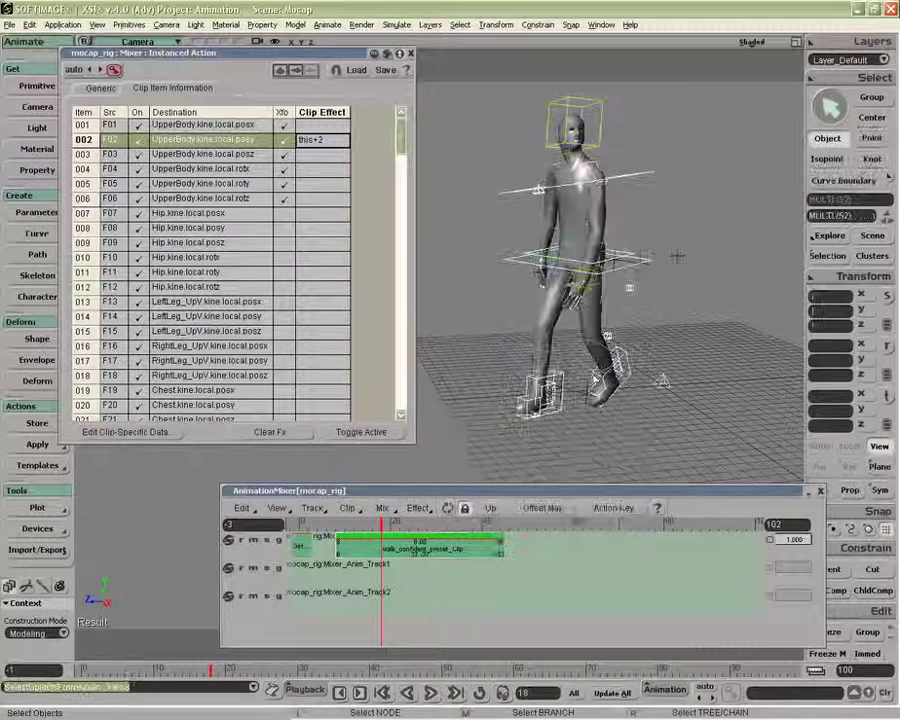
key("o")
left_click_drag(596, 379, 583, 349)
Step: Remove the foot controls and the leg up-vector controls from the selection
key("space")
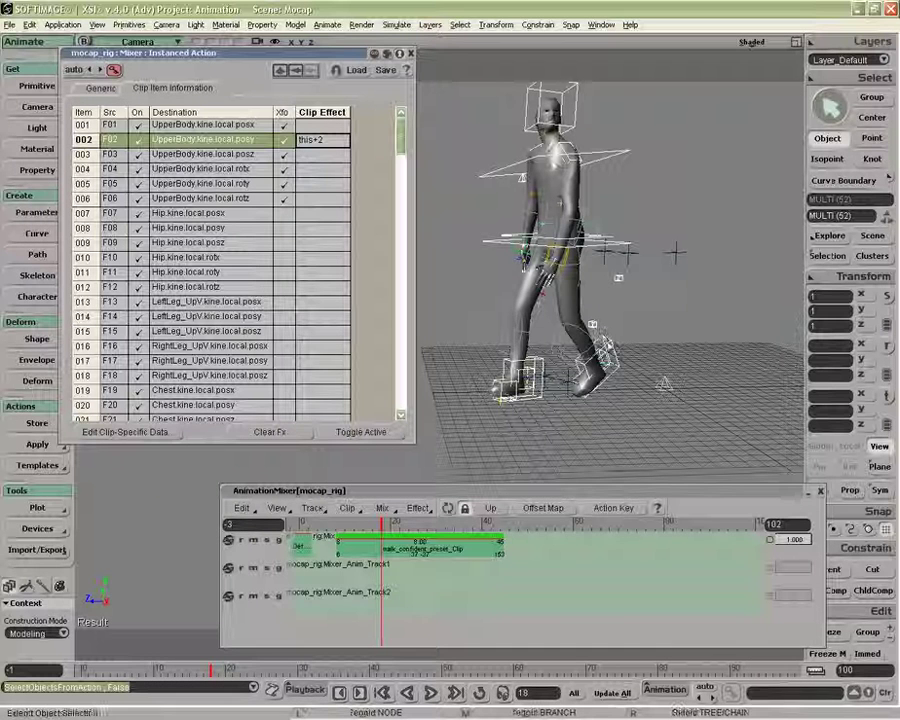
left_click(606, 345, "ctrl")
left_click(593, 326, "ctrl")
left_click(621, 280, "ctrl")
left_click(530, 361, "ctrl")
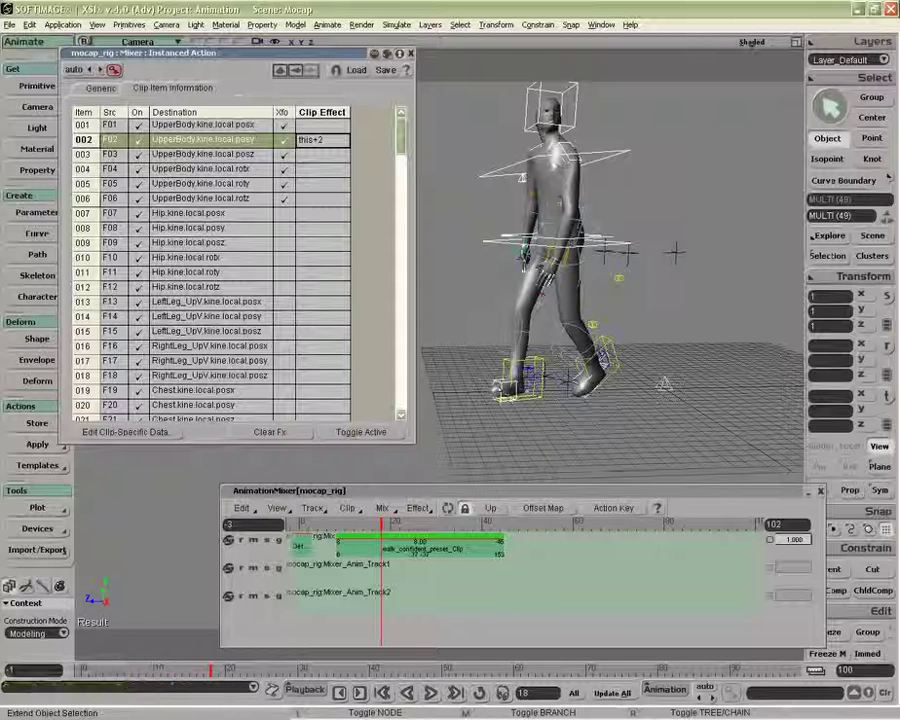
left_click(502, 387, "ctrl")
left_click(580, 381, "ctrl")
left_click(602, 362, "ctrl")
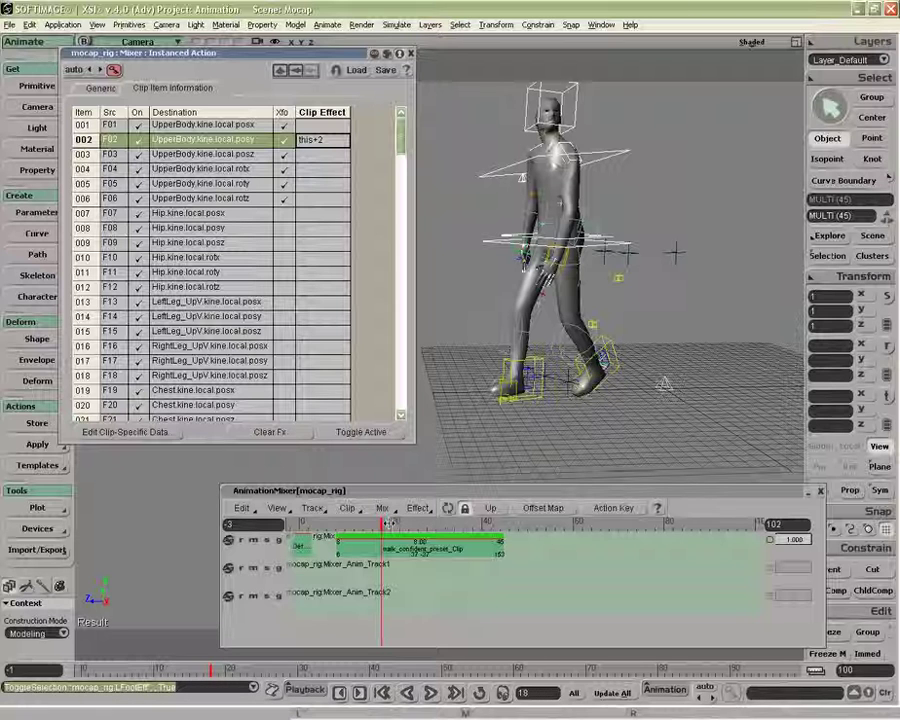
Step: Split the walk clip in space using the selected objects and review the active items in the resulting clips
left_click(346, 508)
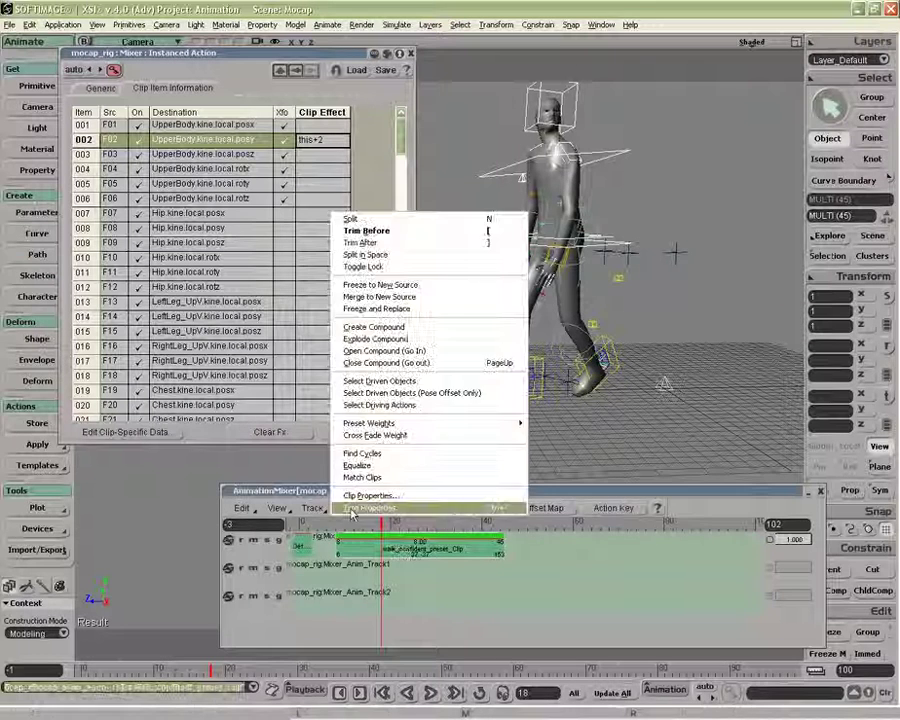
left_click(360, 255)
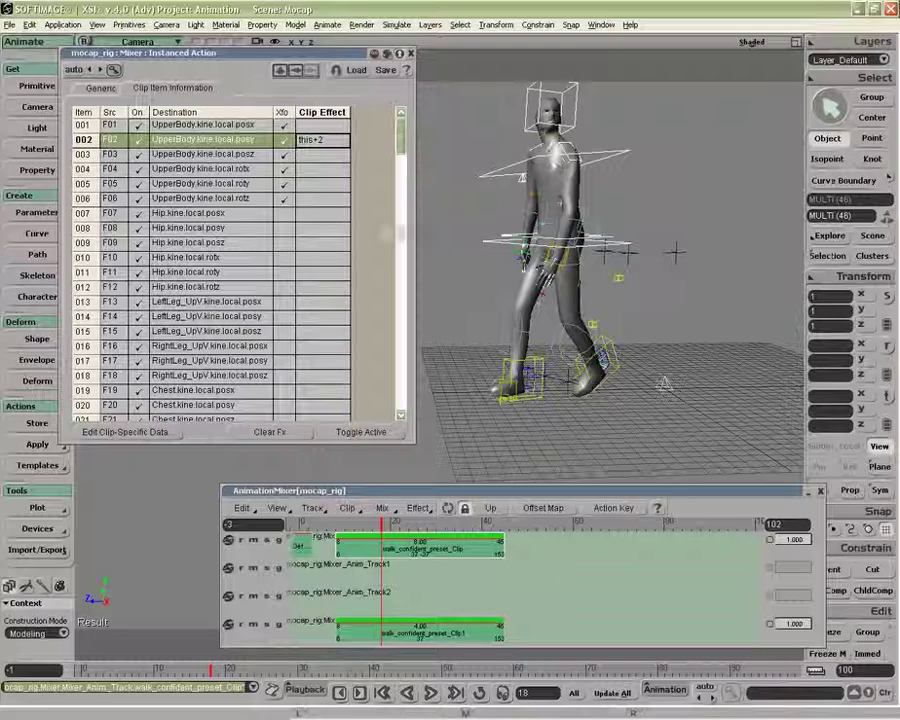
left_click_drag(400, 140, 393, 390)
left_click(408, 548)
left_click_drag(399, 385, 388, 138)
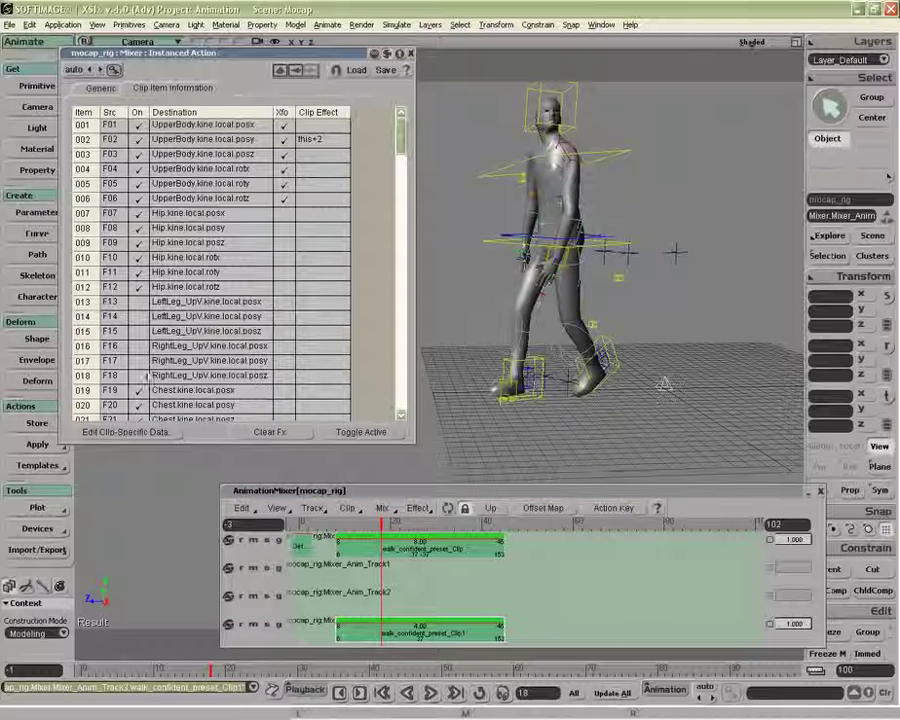
Step: Play the upper-body clip with the original walk track temporarily muted, and move the clip to Mixer_Anim_Track1 starting at frame 36
left_click(254, 540)
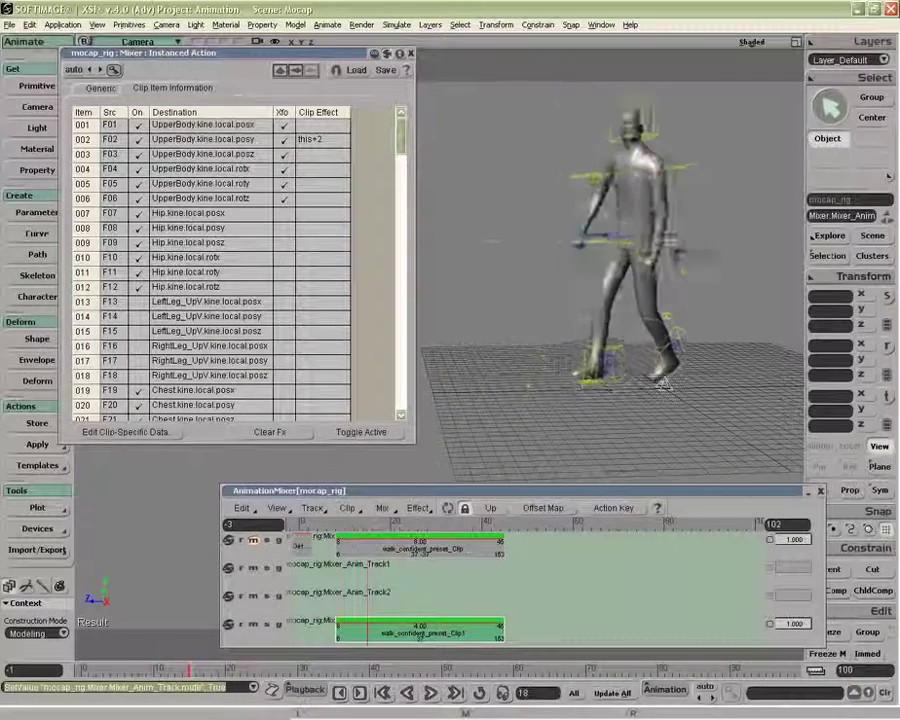
left_click(430, 693)
left_click_drag(450, 630, 466, 568)
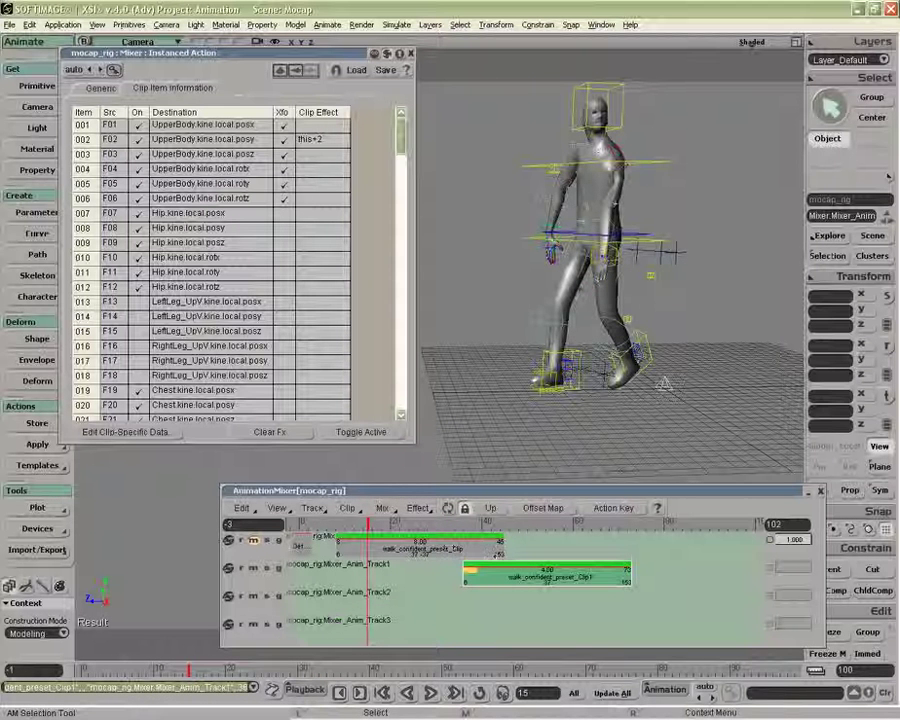
left_click(254, 541)
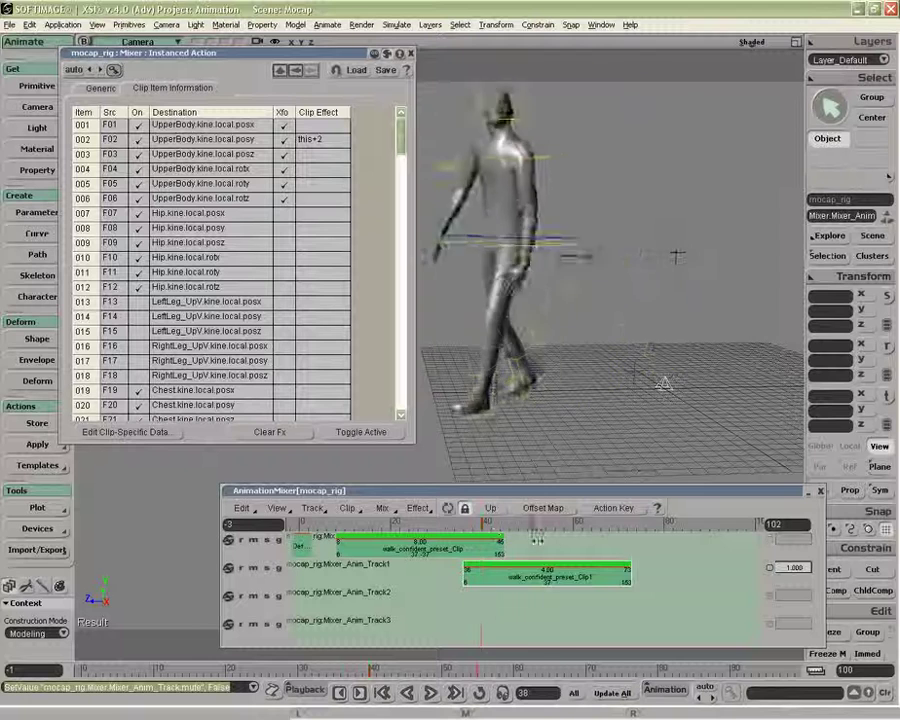
Step: Align the upper-body clip's start with the original clip at frame 8, close the clip properties, and scrub to frame 34
left_click_drag(516, 573, 390, 574)
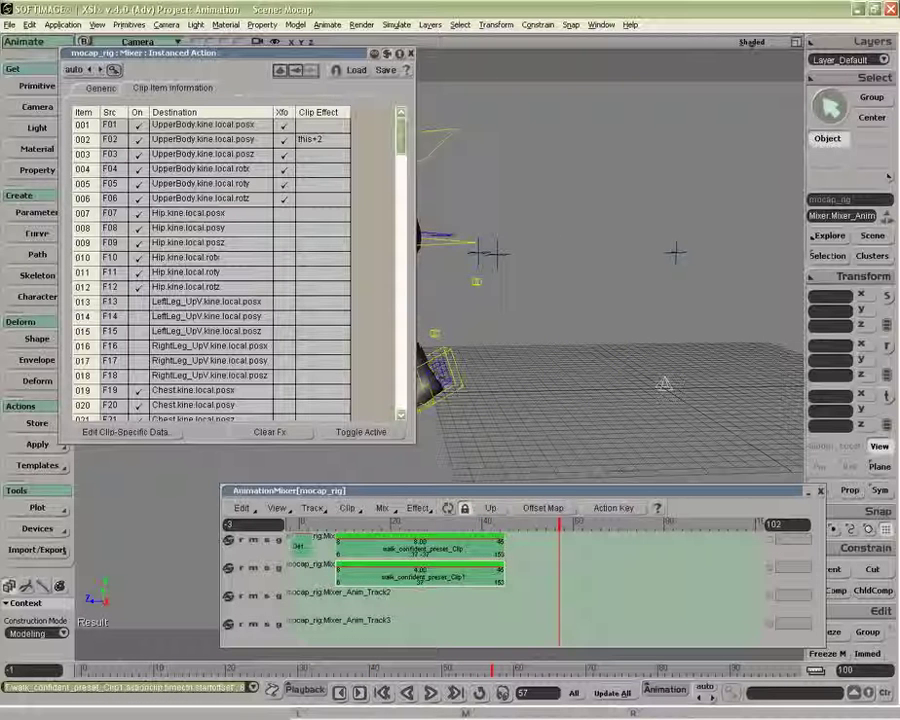
left_click(410, 54)
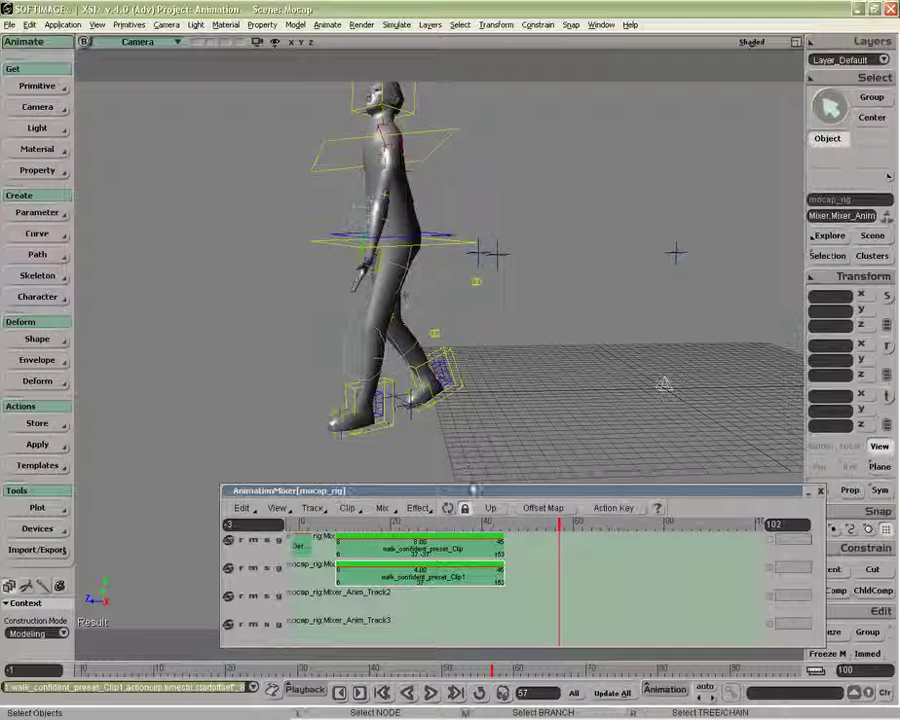
left_click_drag(469, 524, 455, 524)
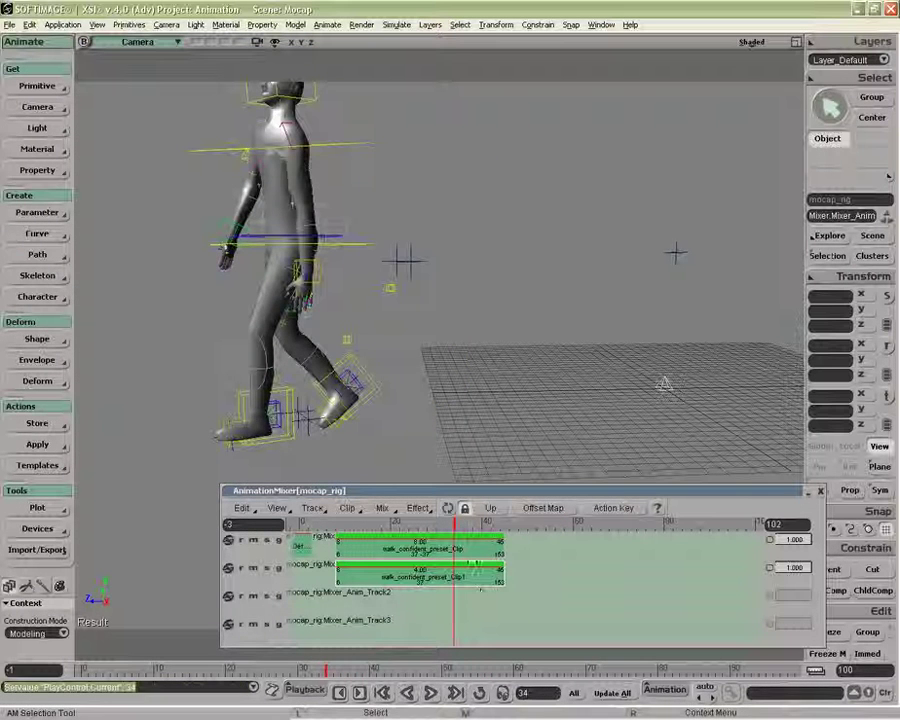
Step: Extend the upper-body clip by one cycle, compress it to a time scale of 8, and shift its start to frame 36
left_click_drag(498, 581, 673, 581)
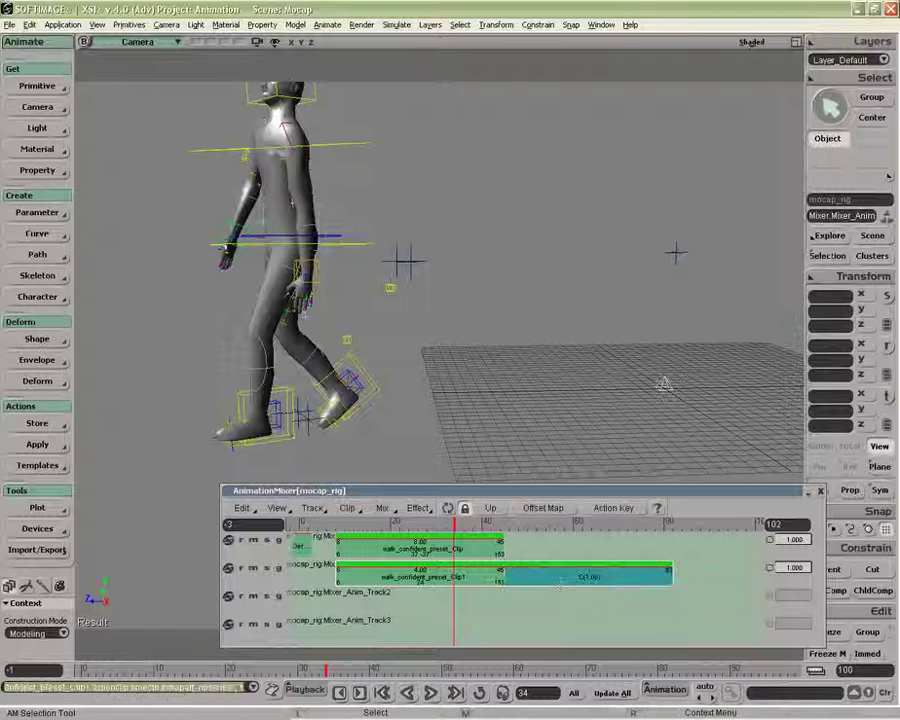
left_click_drag(339, 571, 495, 571)
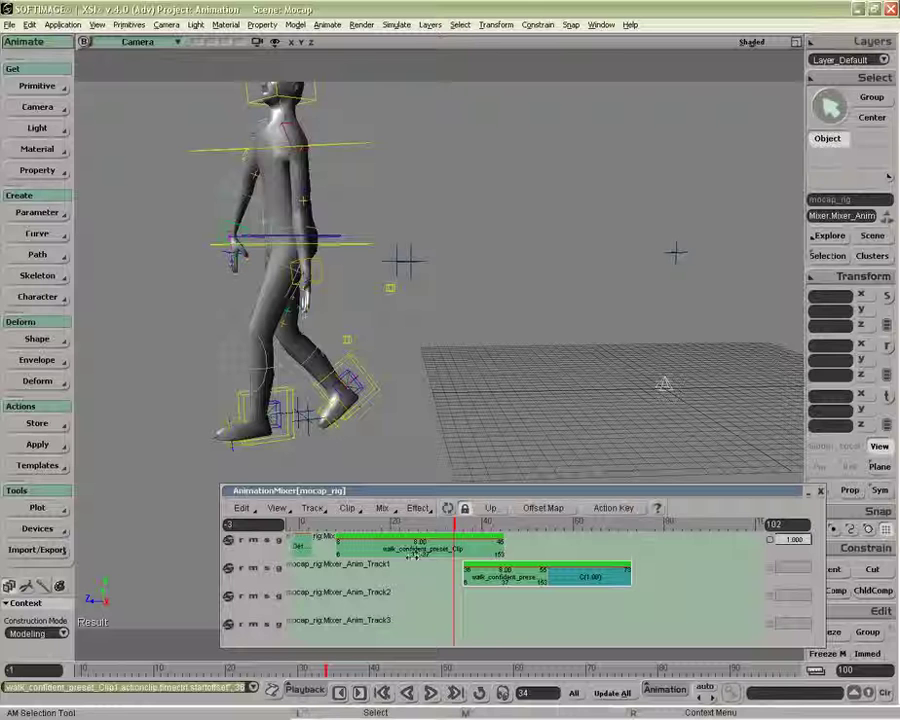